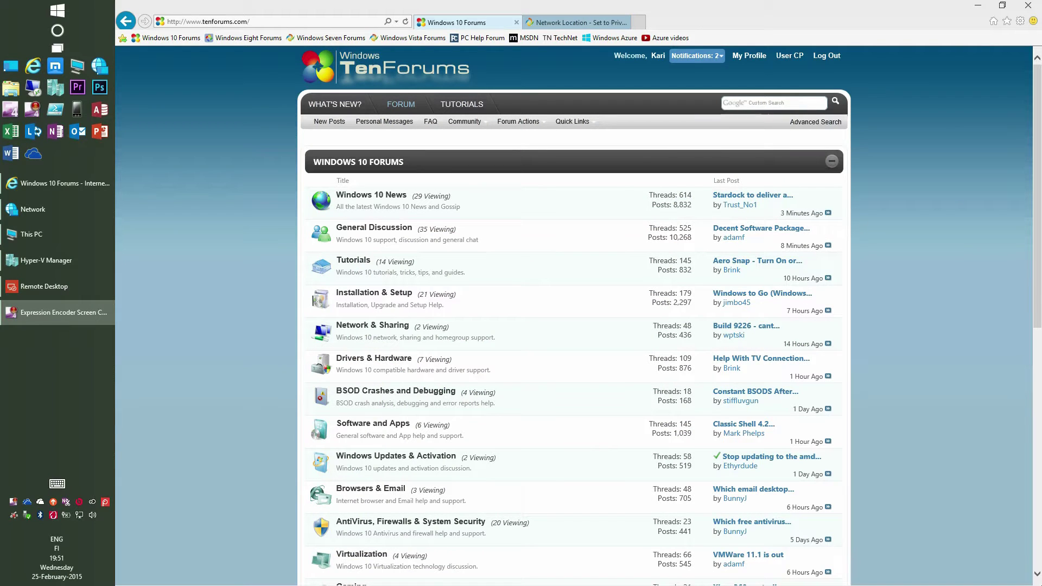
- Minimize the browser and view details of AGM-SERVER, AGM-W8LAP03, WINDOWS10 and WINDOWS7
left_click(976, 5)
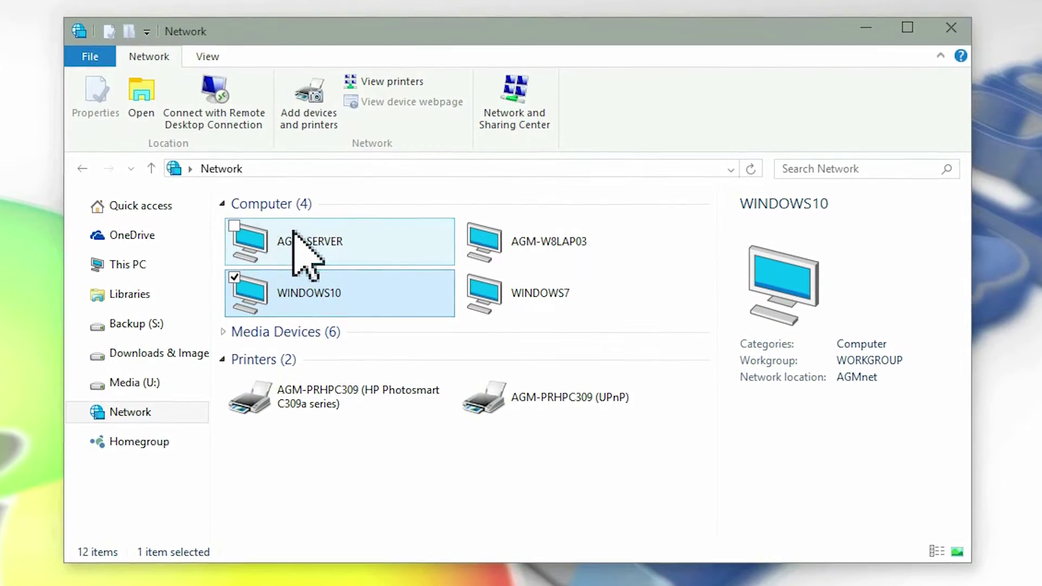
left_click(293, 232)
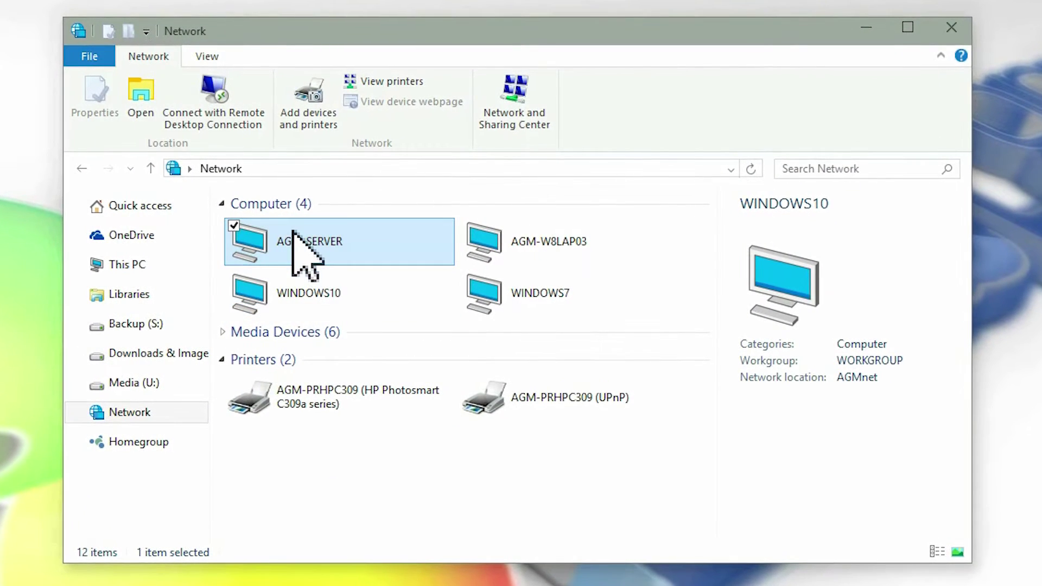
left_click(593, 244)
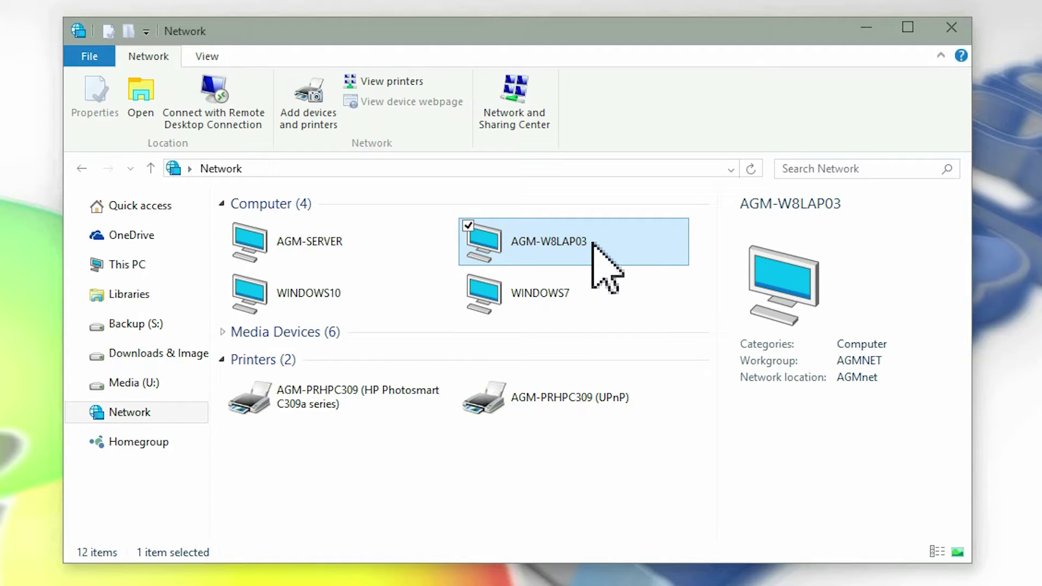
left_click(378, 290)
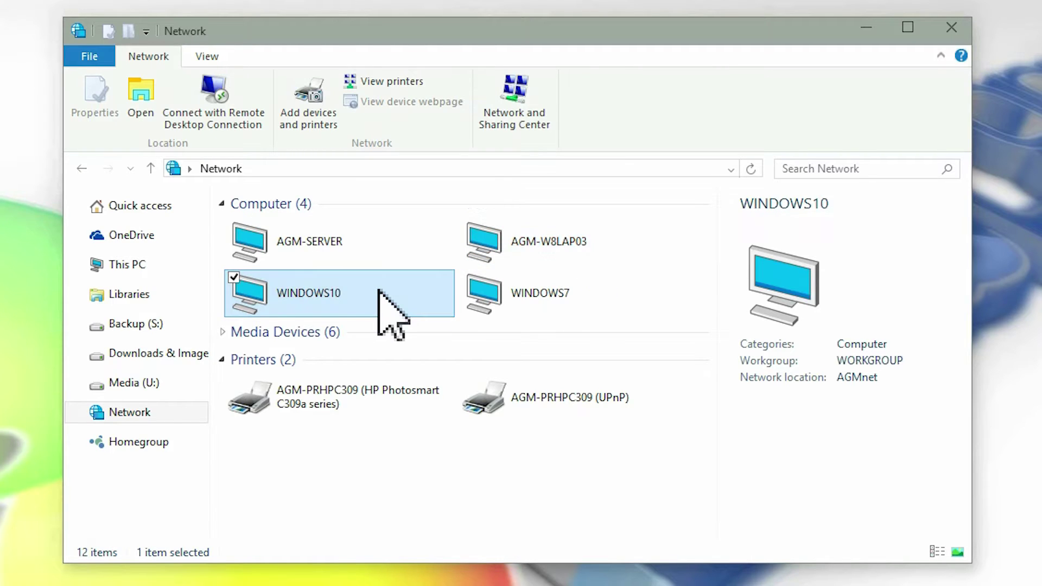
left_click(531, 300)
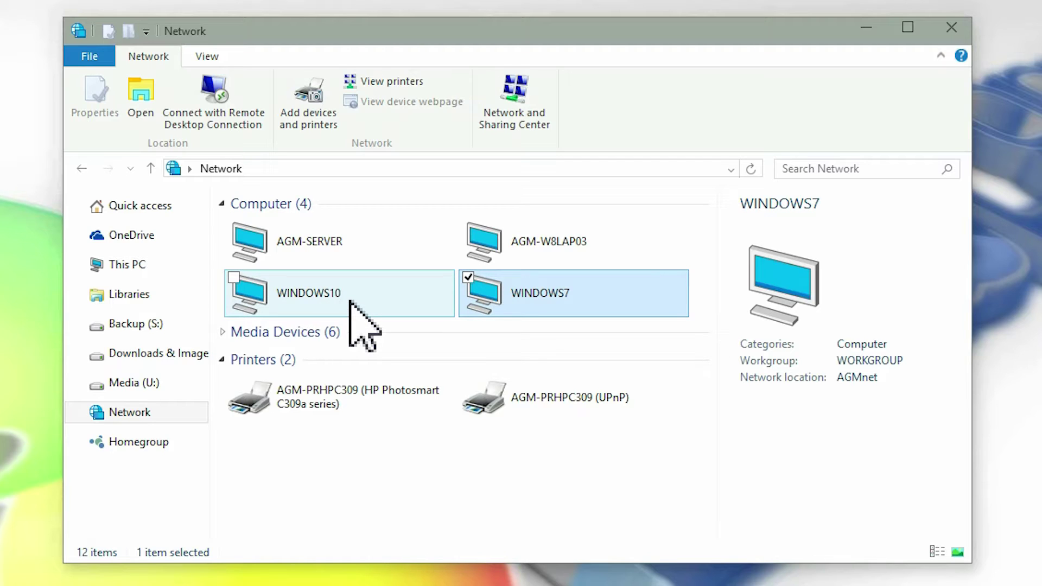
- Open AGM-W8LAP03 to see its Recorded TV and Users shares, then return to Network
left_click(567, 244)
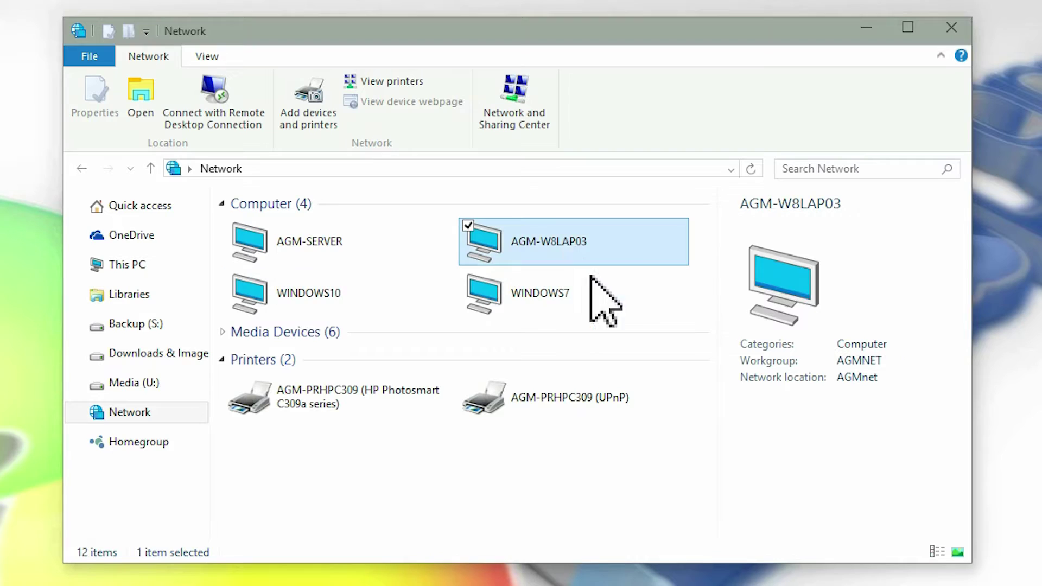
double_click(591, 241)
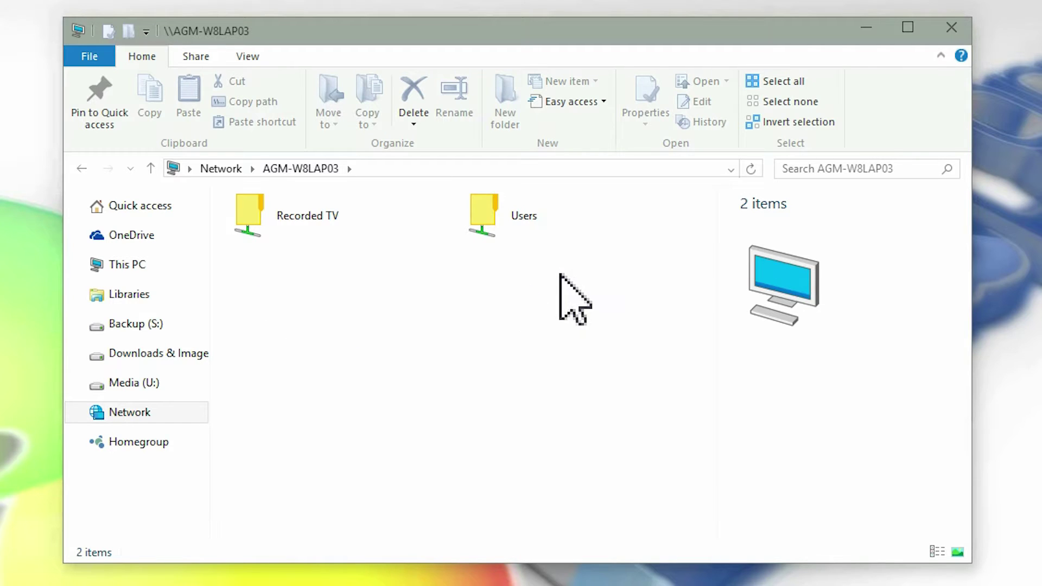
left_click(206, 170)
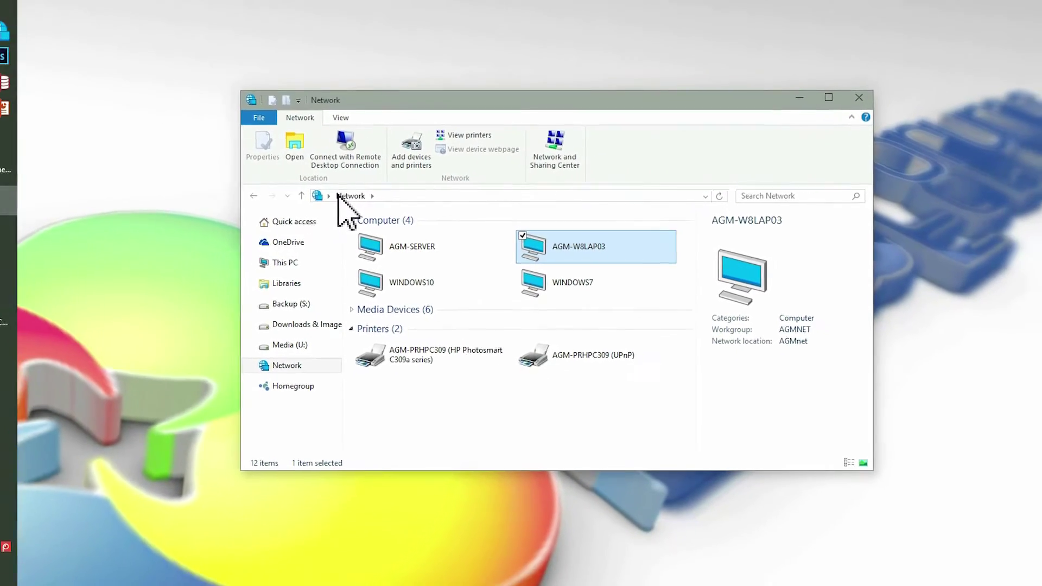
- Connect to the AGM-W8LAP03 remote session and browse AGM-SERVER > Users > Public
left_click(64, 293)
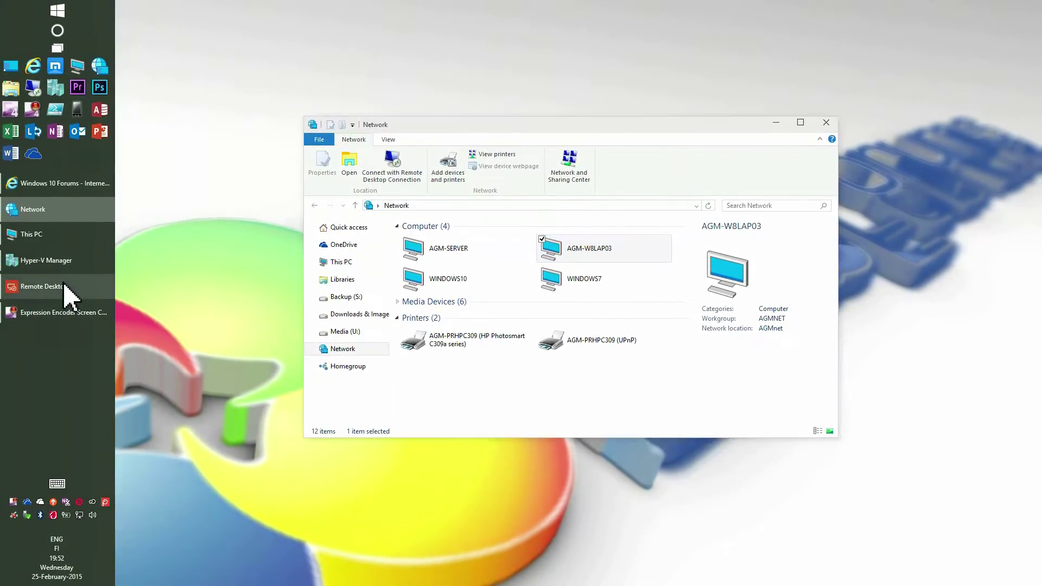
left_click(295, 217)
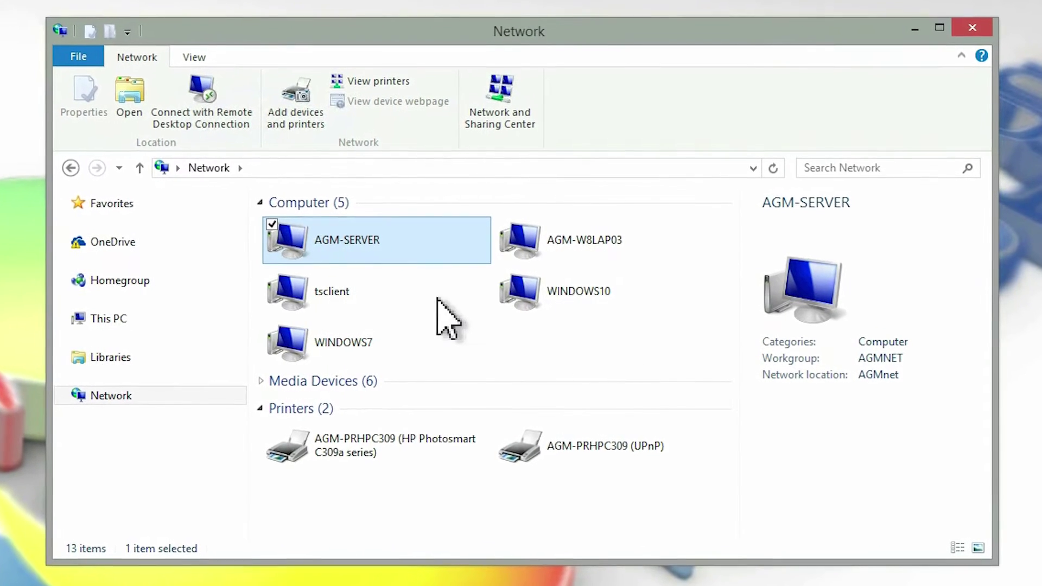
double_click(421, 239)
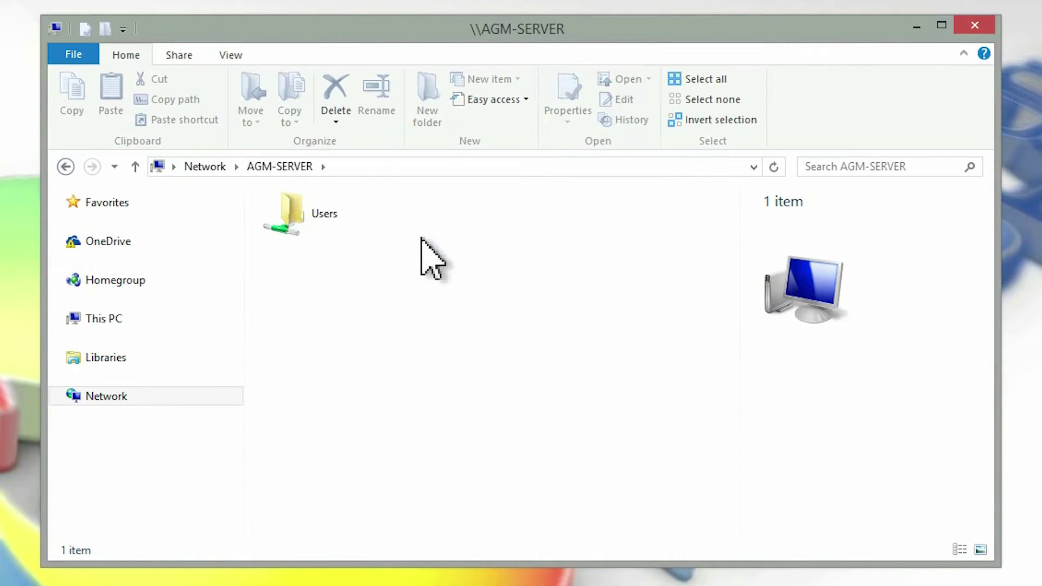
double_click(305, 228)
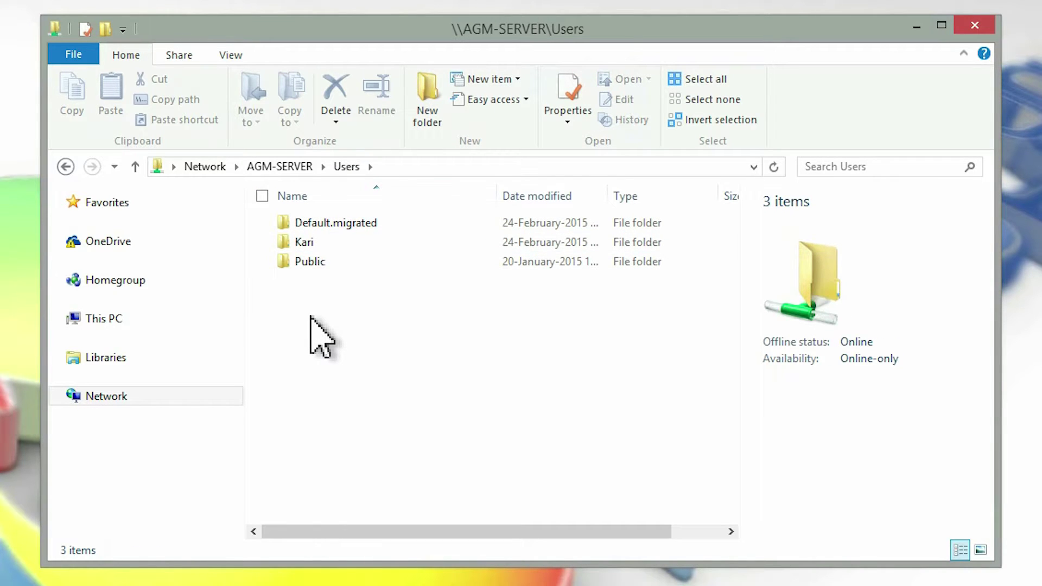
double_click(307, 262)
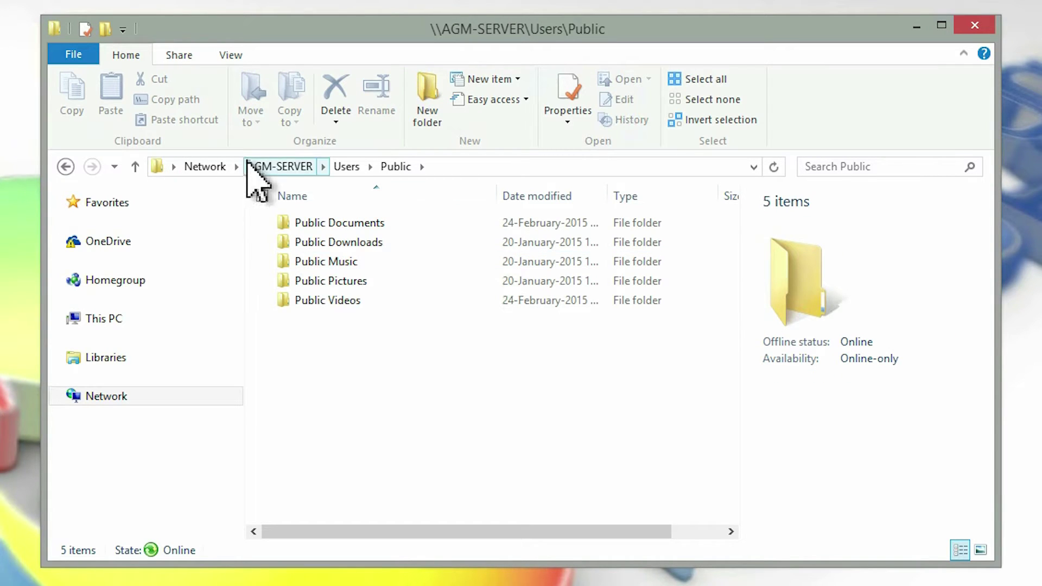
- Look inside the user's personal folder, go back up to Network, and show the session thumbnails
left_click(346, 168)
double_click(304, 242)
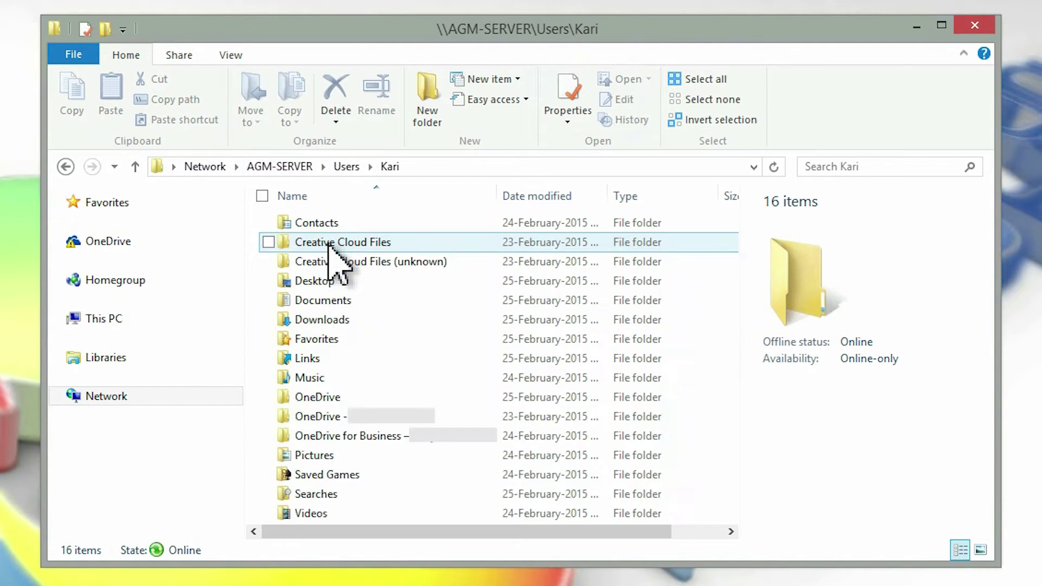
left_click(279, 166)
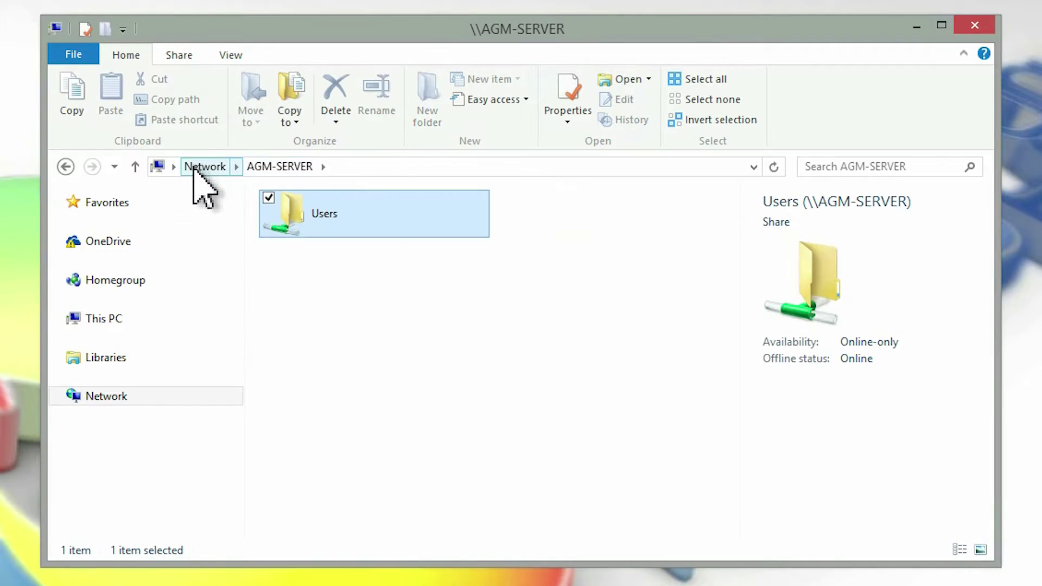
left_click(194, 168)
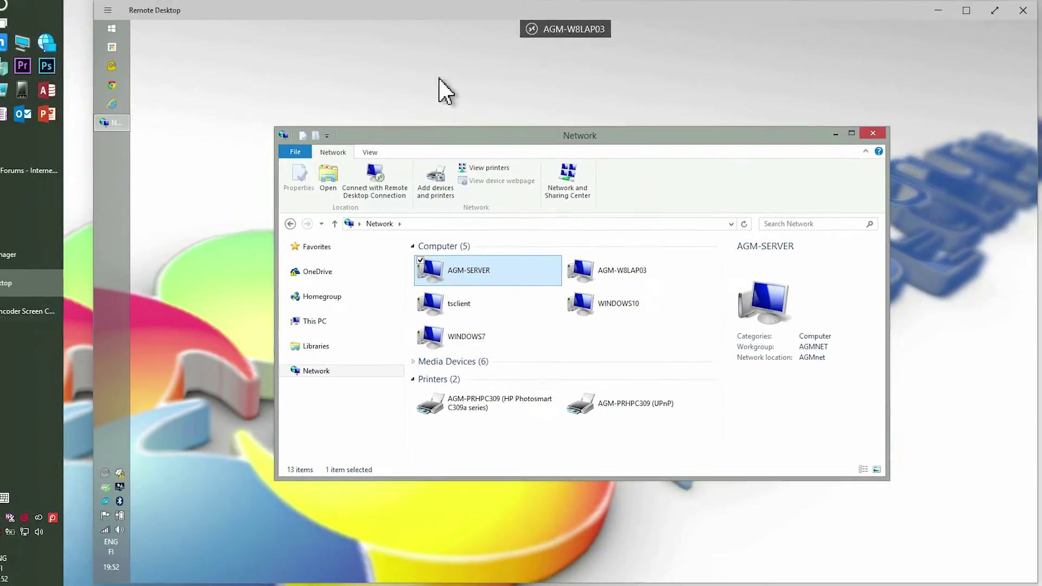
left_click(583, 30)
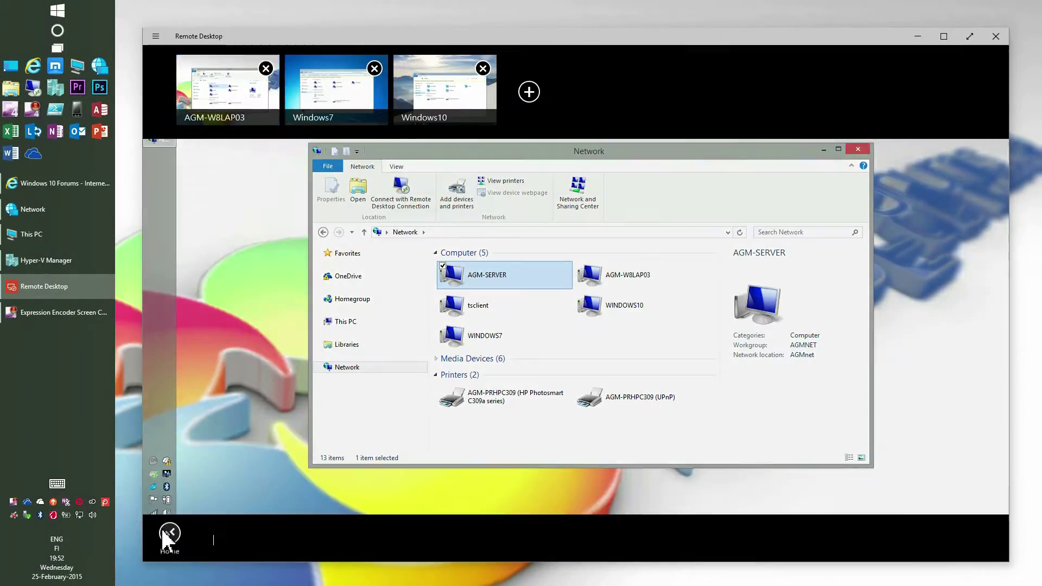
- Return to the local computer's Network window and try opening WINDOWS10
left_click(168, 534)
left_click(77, 191)
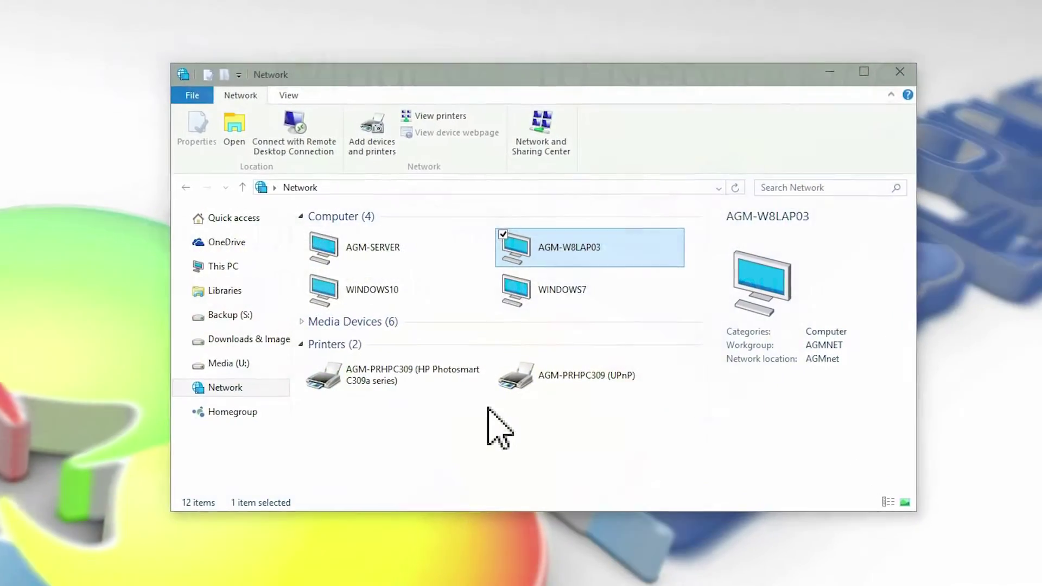
left_click(431, 282)
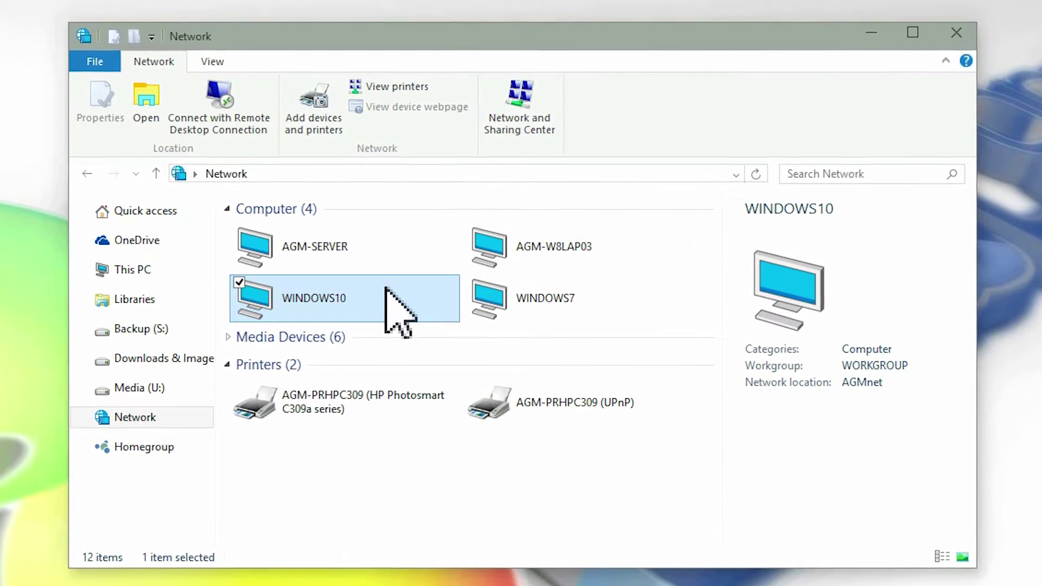
double_click(386, 288)
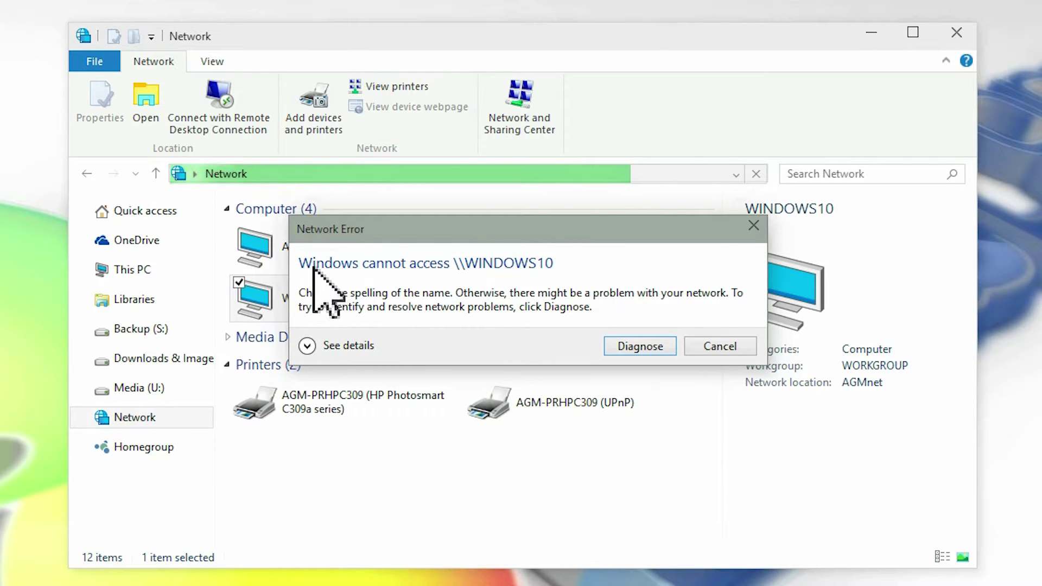
- Inspect the 0x80070035 path-not-found error details, dismiss it, and return to Remote Desktop
left_click(344, 347)
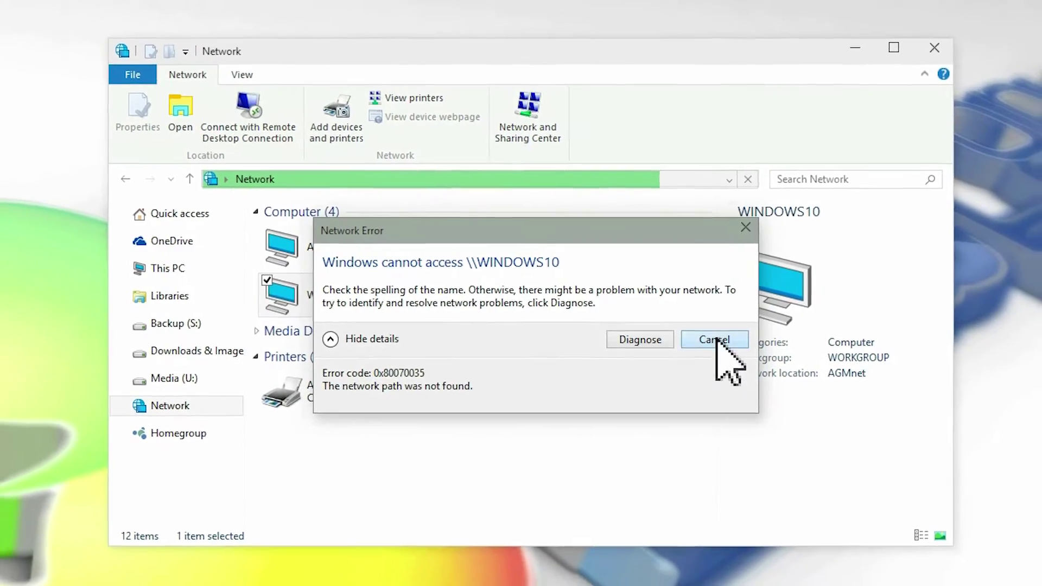
left_click(720, 346)
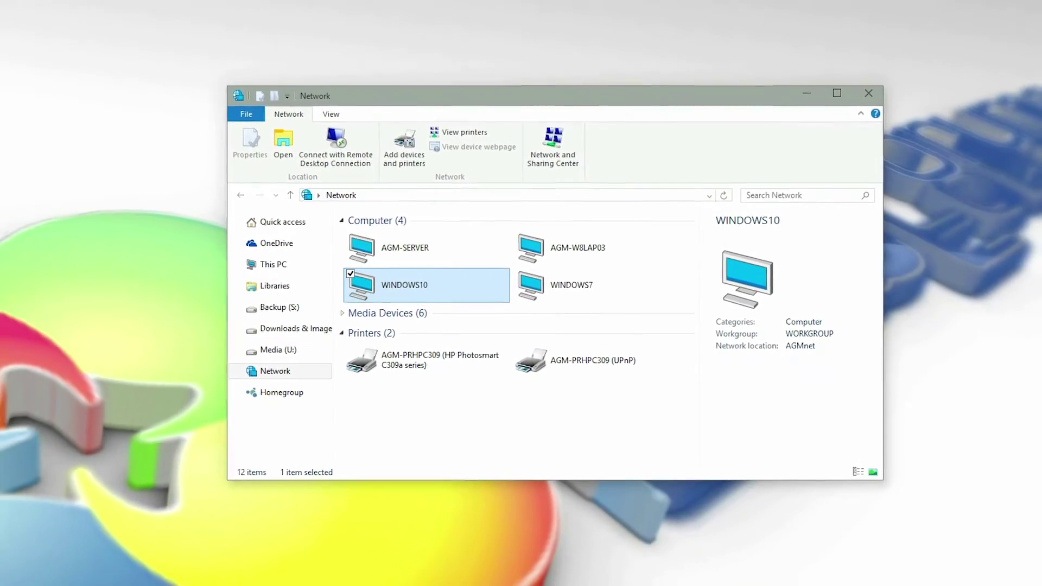
left_click(17, 291)
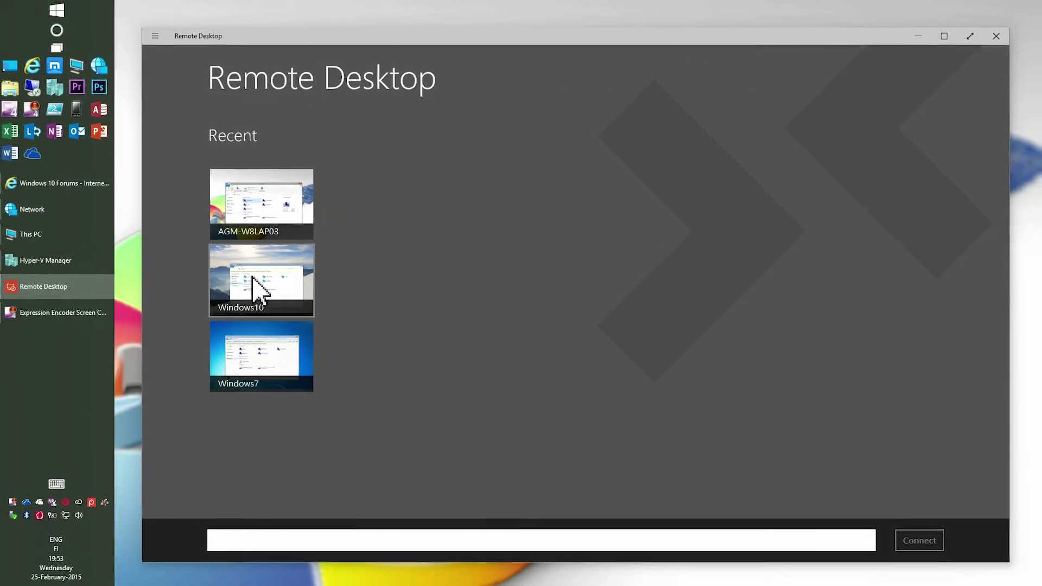
- Connect to the Windows10 session and open Network and Sharing Center from the file-sharing-off bar
left_click(198, 290)
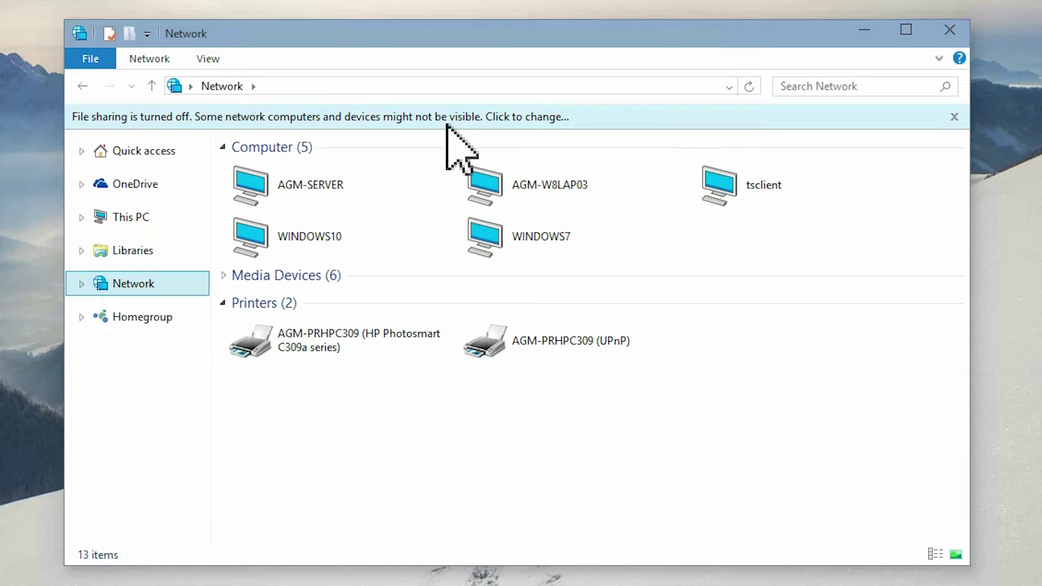
left_click(549, 117)
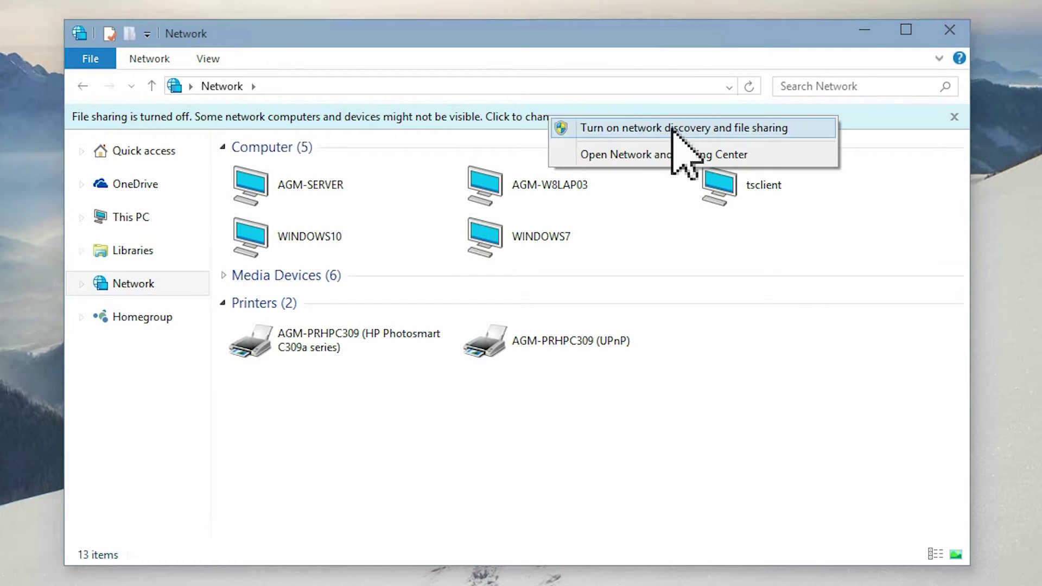
left_click(666, 154)
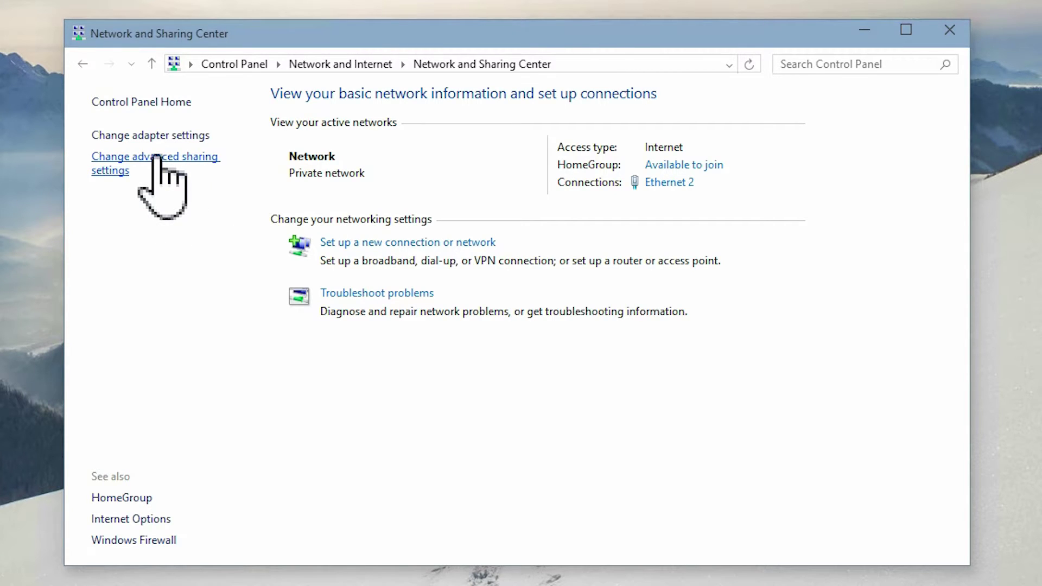
- Turn off password protected sharing under All Networks in Advanced sharing settings and save
left_click(156, 159)
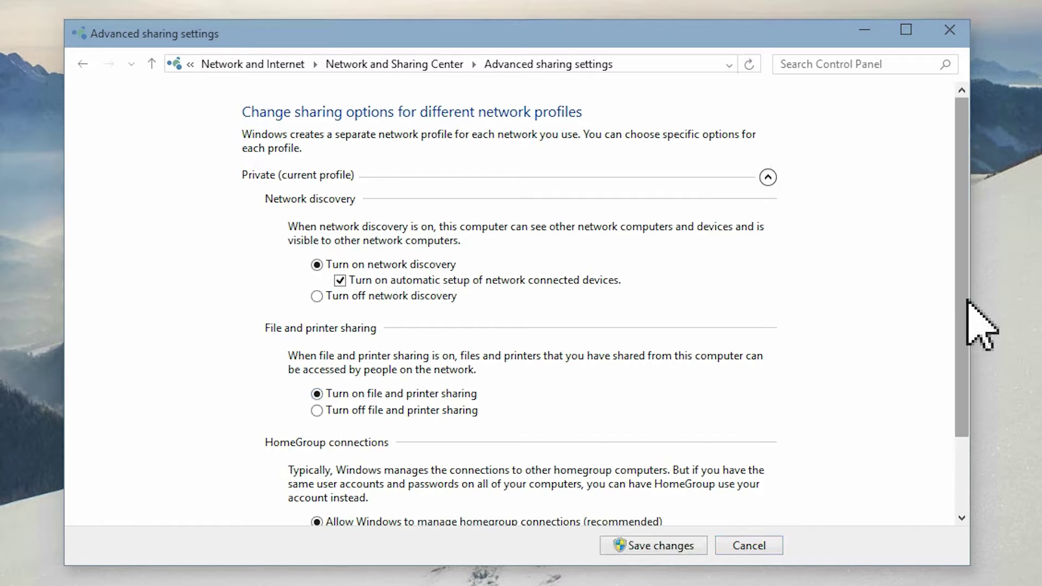
left_click_drag(964, 309, 652, 434)
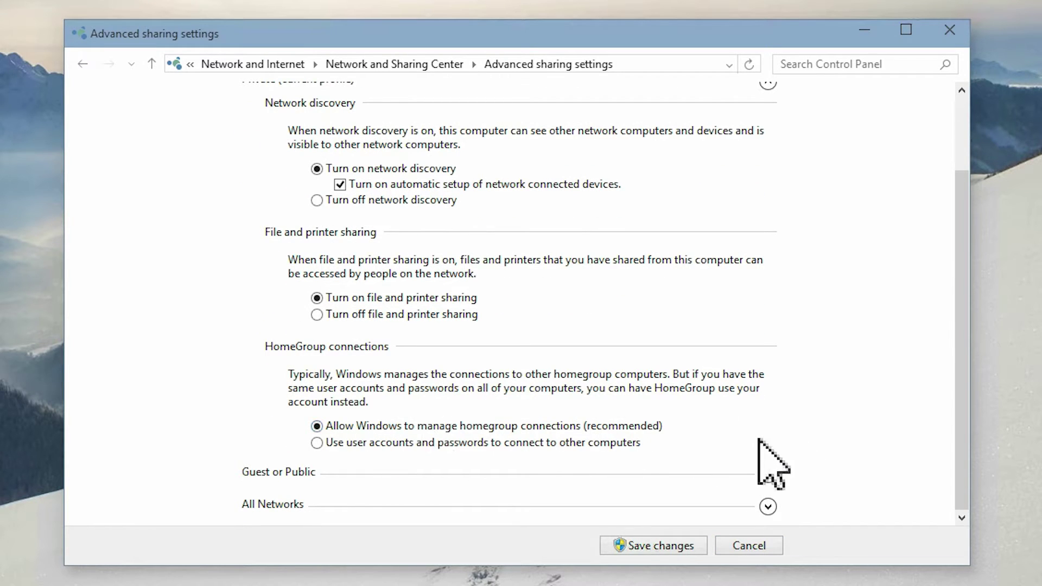
left_click(766, 506)
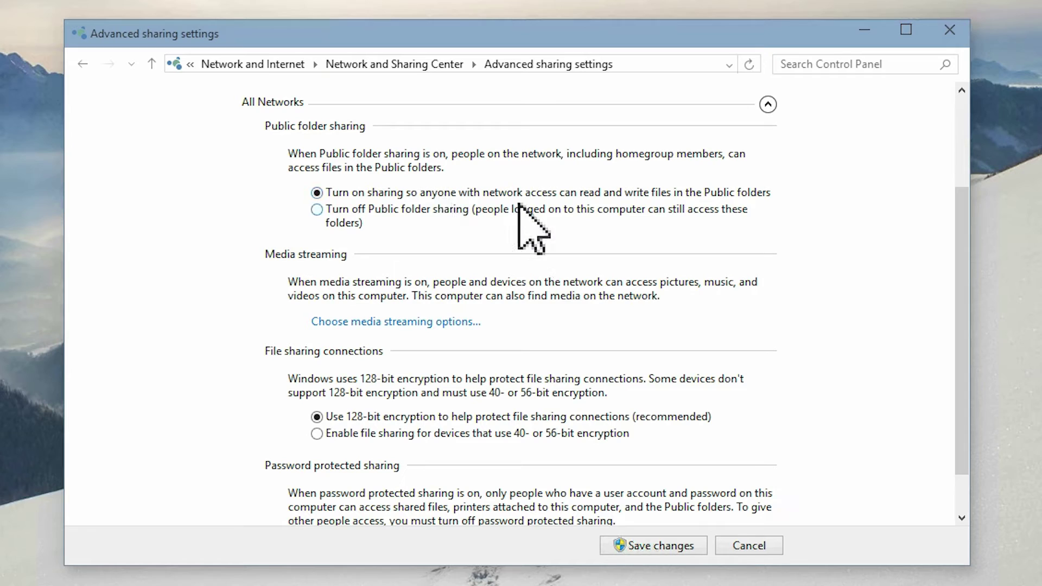
left_click_drag(962, 371, 966, 460)
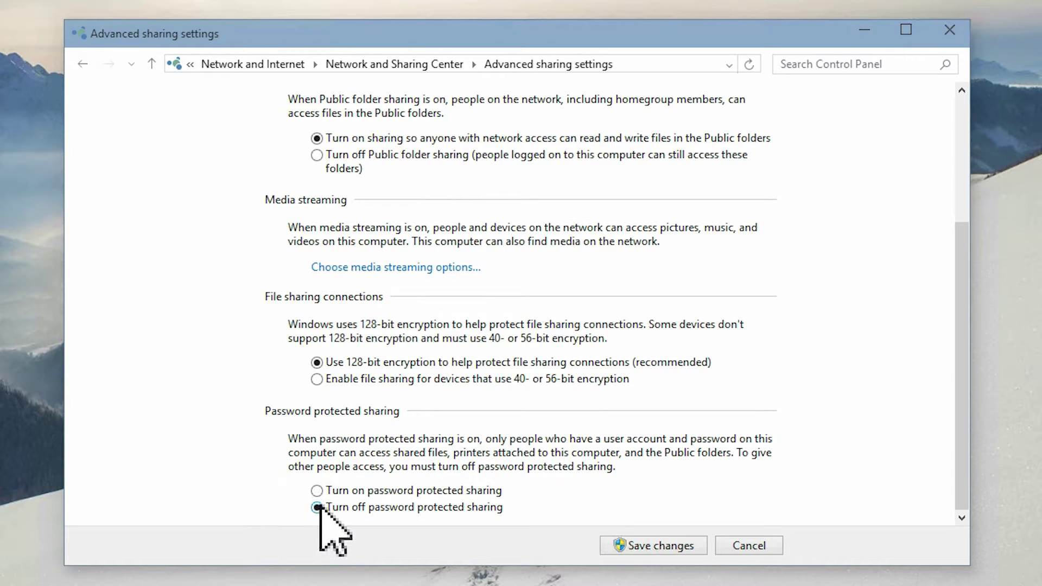
left_click(653, 546)
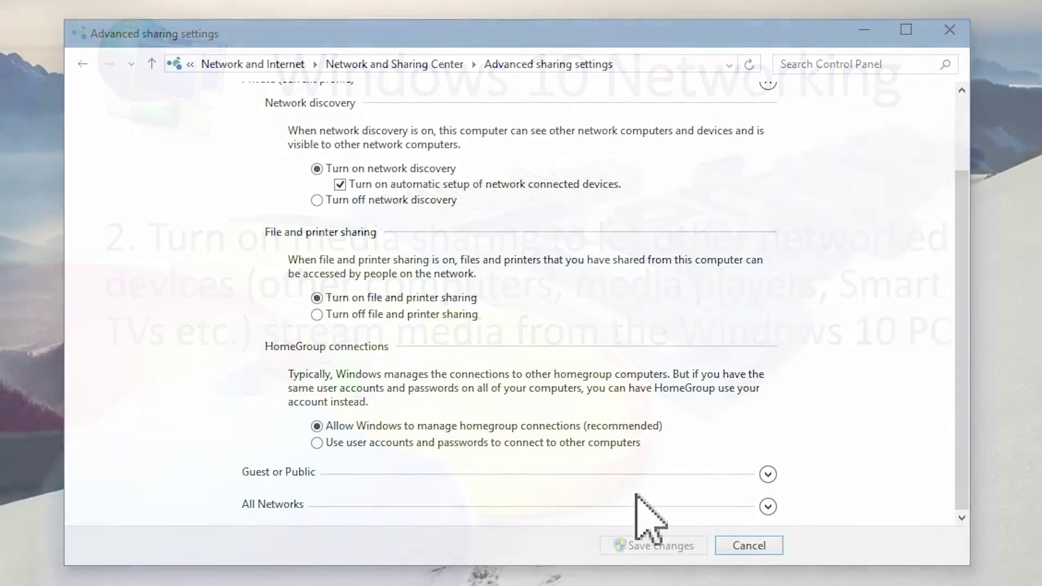
- Turn on media streaming and allow all computers and media devices to access shared media
left_click(768, 506)
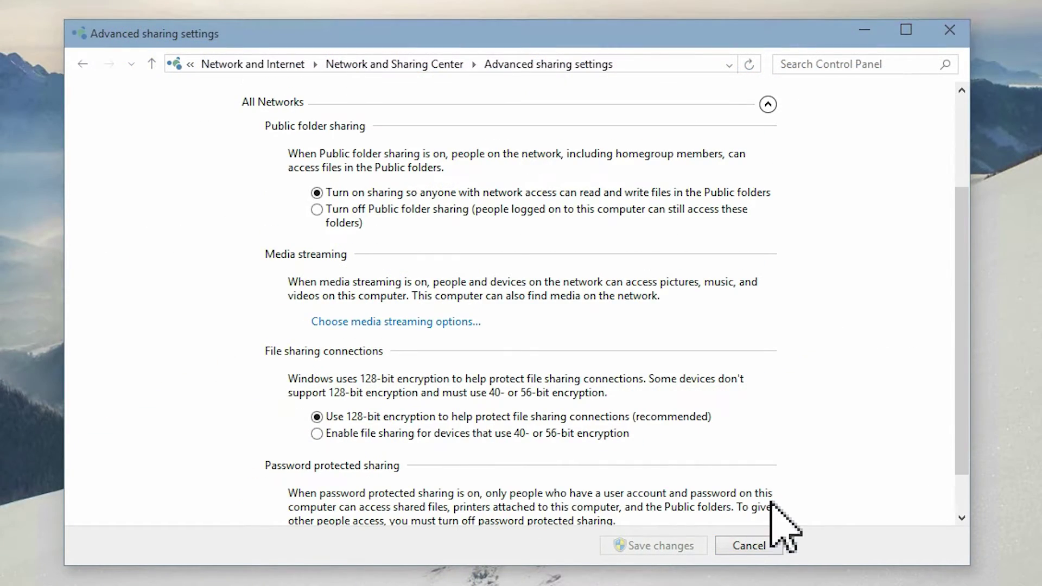
left_click(380, 322)
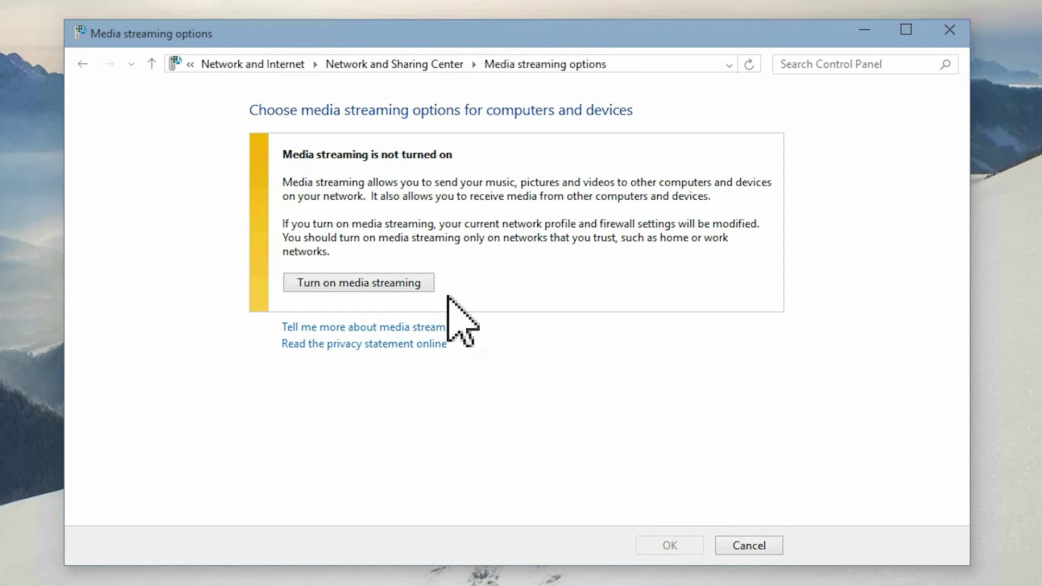
left_click(357, 283)
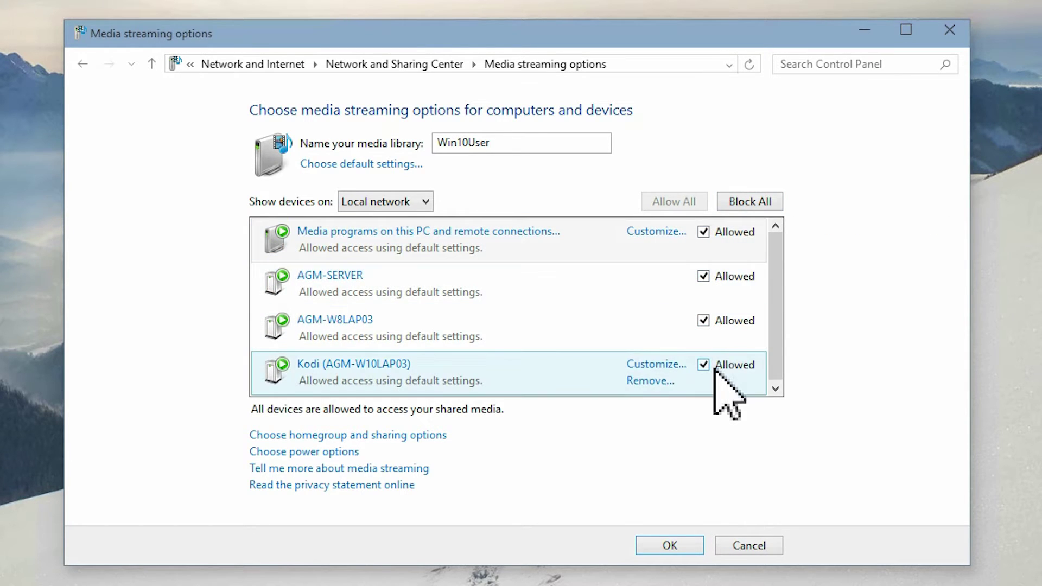
left_click(756, 209)
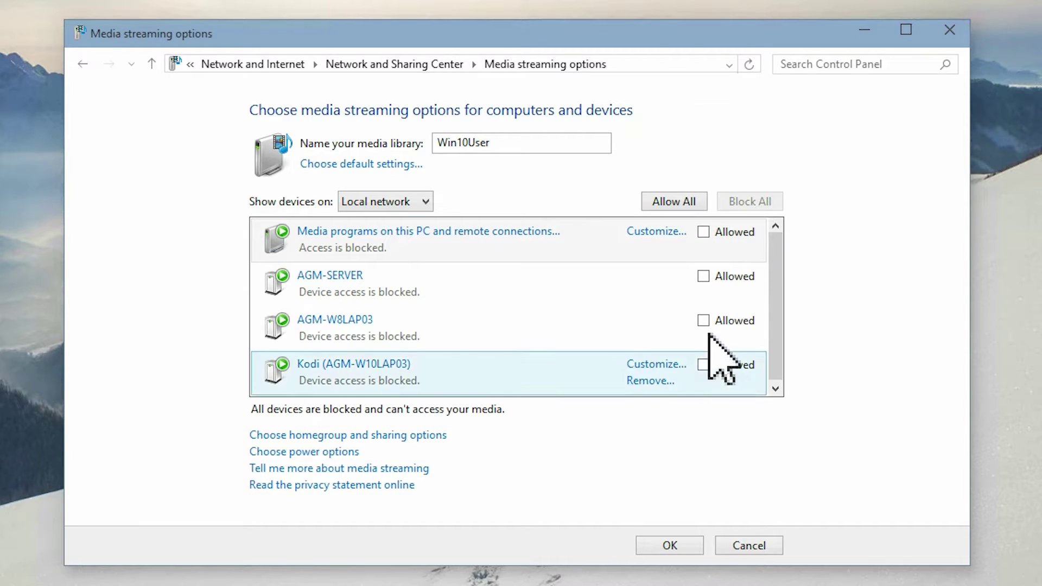
left_click(704, 276)
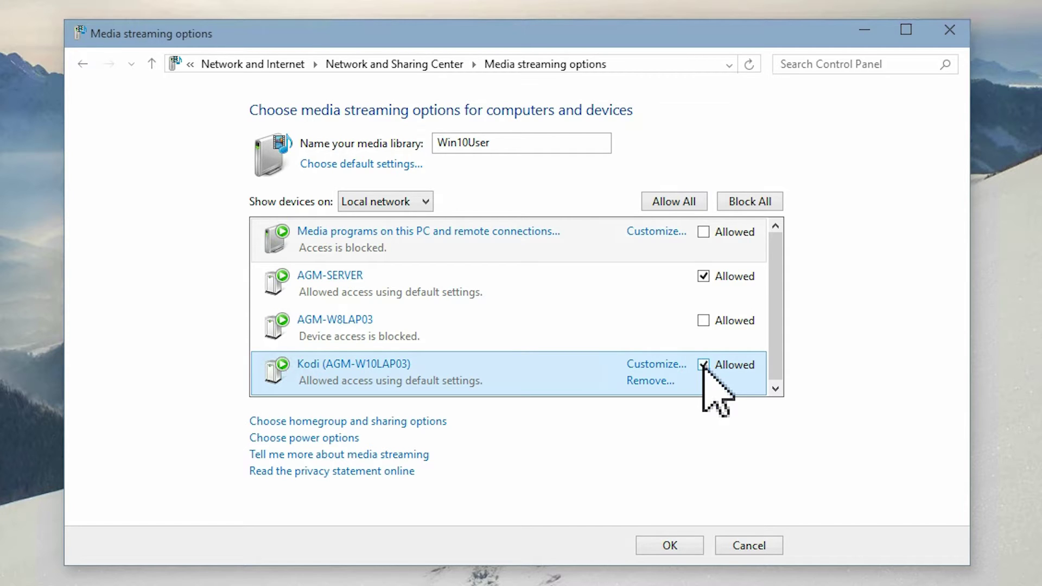
left_click(669, 205)
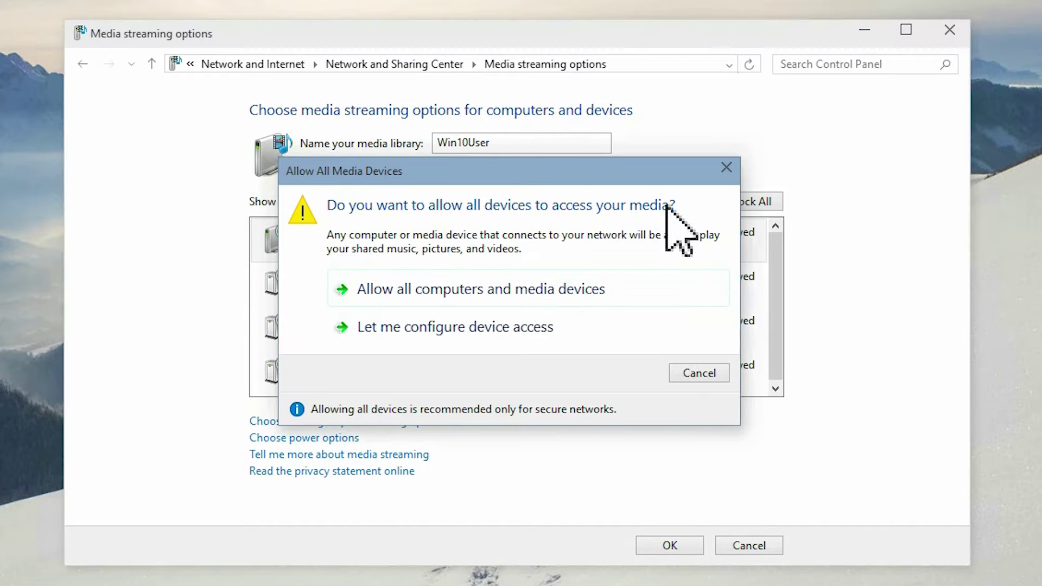
left_click(484, 288)
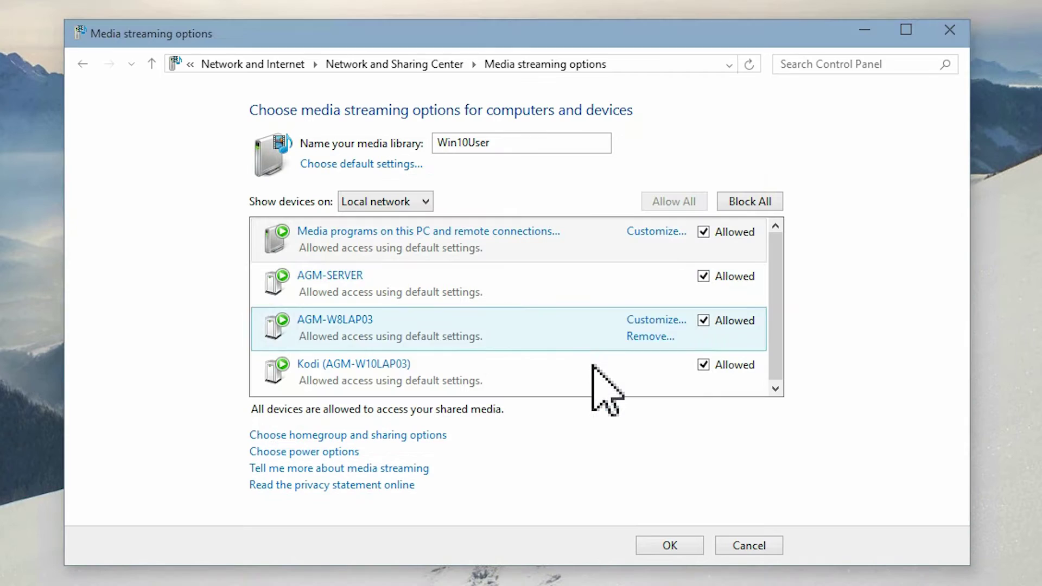
left_click(682, 548)
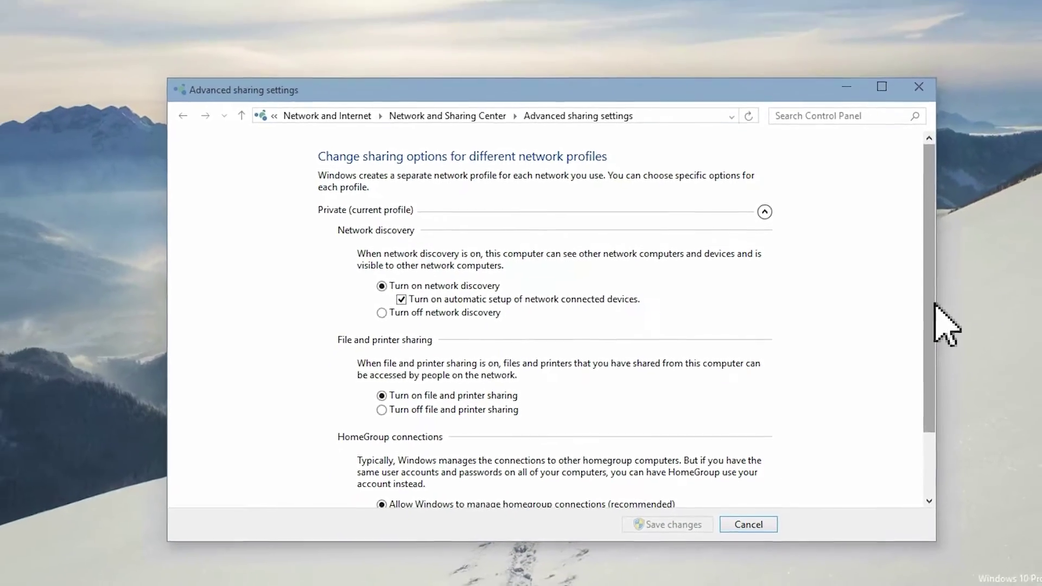
- Go back from the Network and Sharing Center and bring the host's Network window forward
left_click_drag(955, 297, 964, 416)
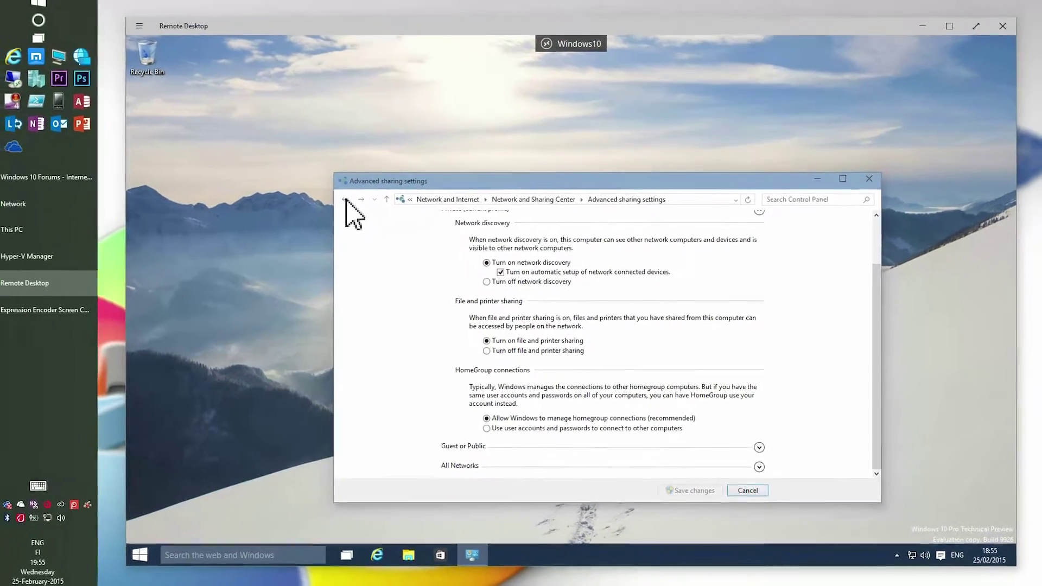
left_click(346, 200)
left_click(344, 200)
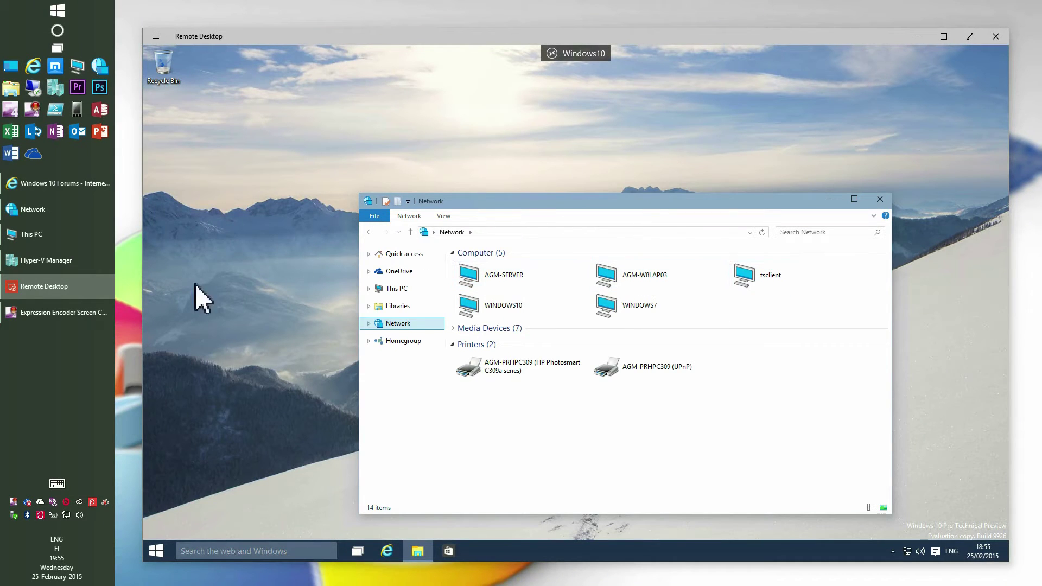
left_click(74, 215)
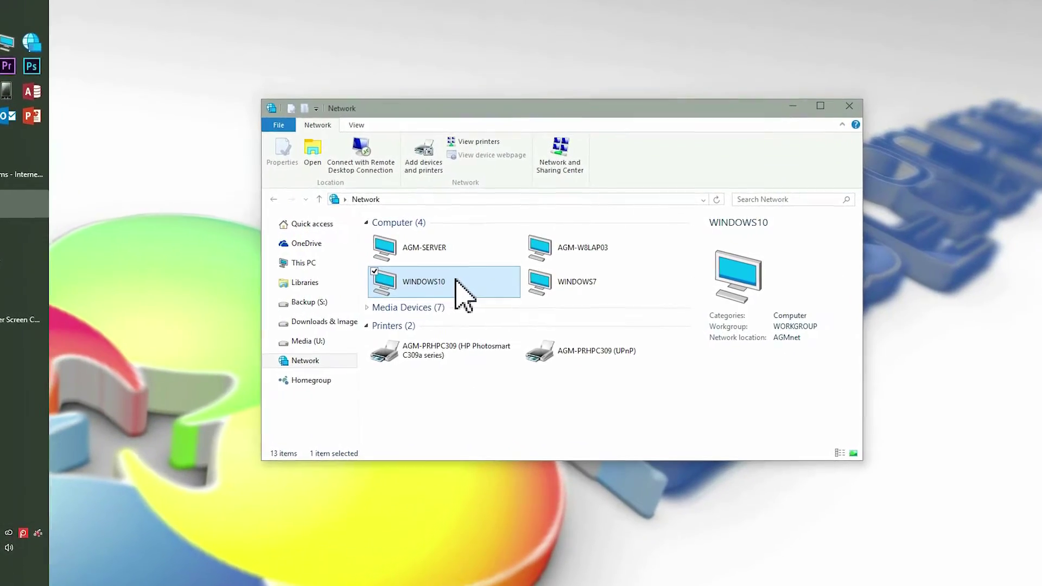
- Open WINDOWS10's Users share showing Public and a user folder, then go back to its share list
double_click(456, 281)
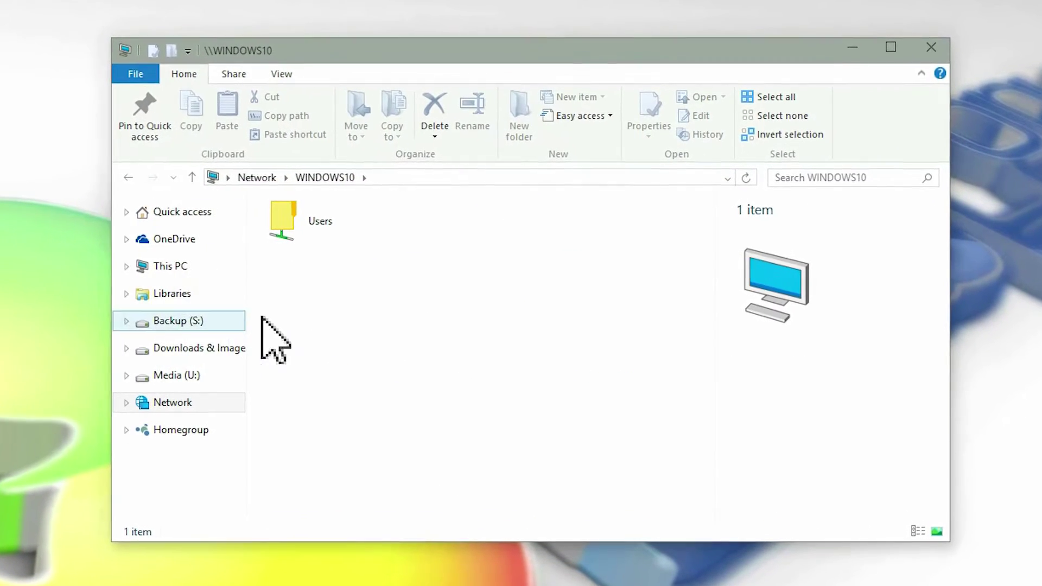
double_click(324, 223)
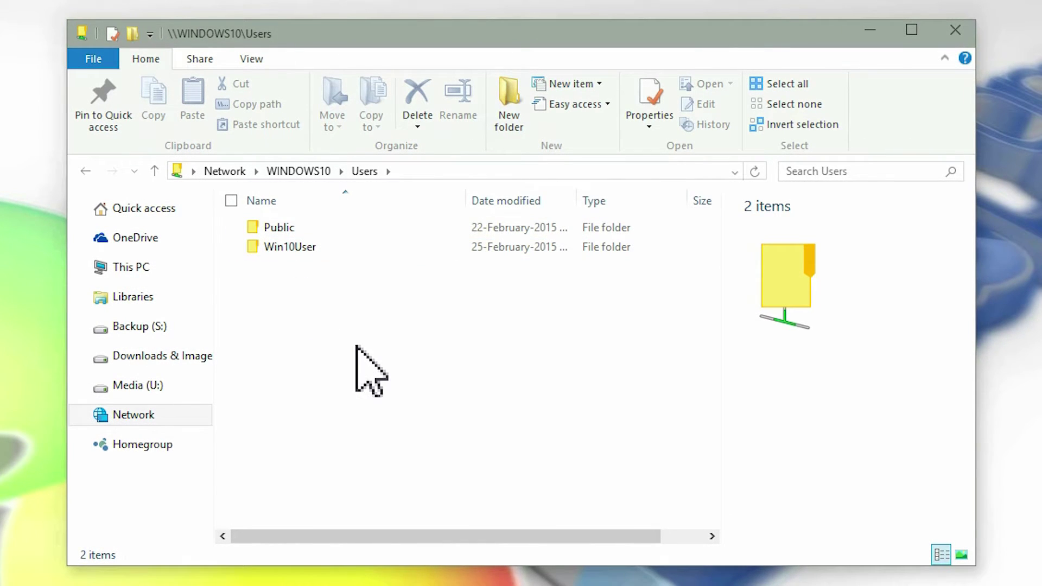
key("alt+Left")
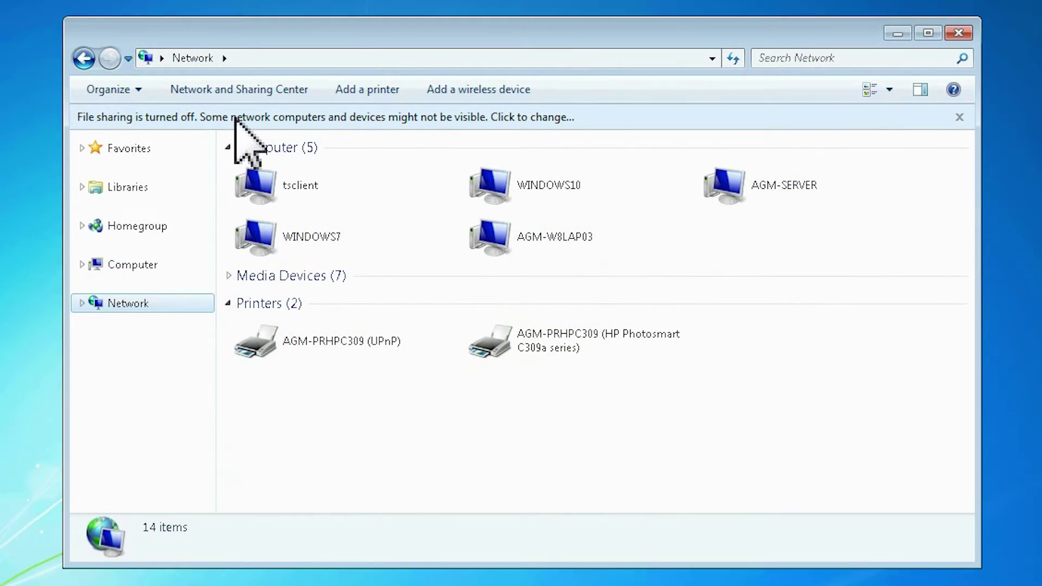
- Open WINDOWS7's Network and Sharing Center from the 'File sharing is turned off' bar
left_click(520, 118)
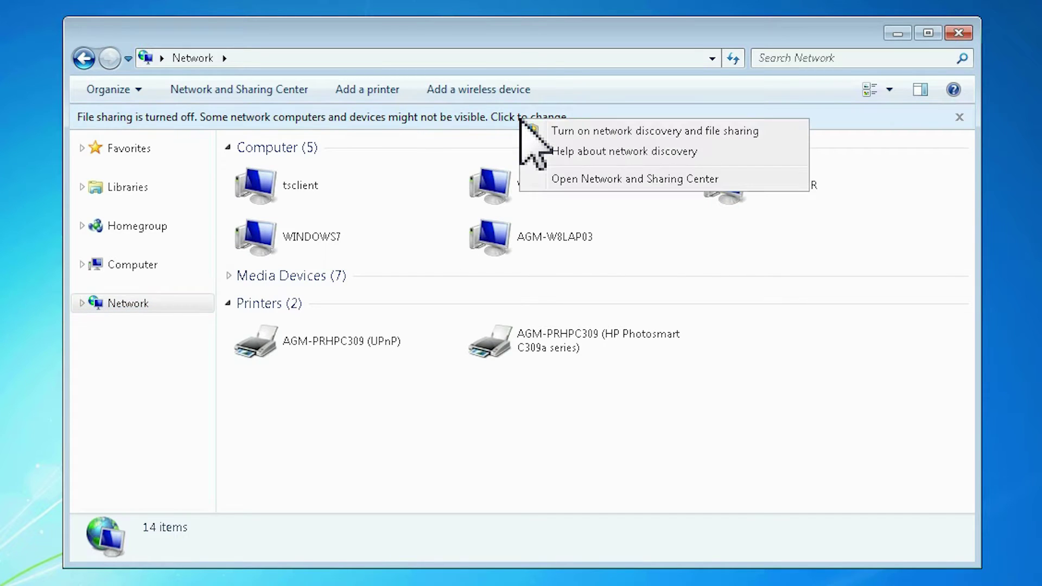
left_click(648, 178)
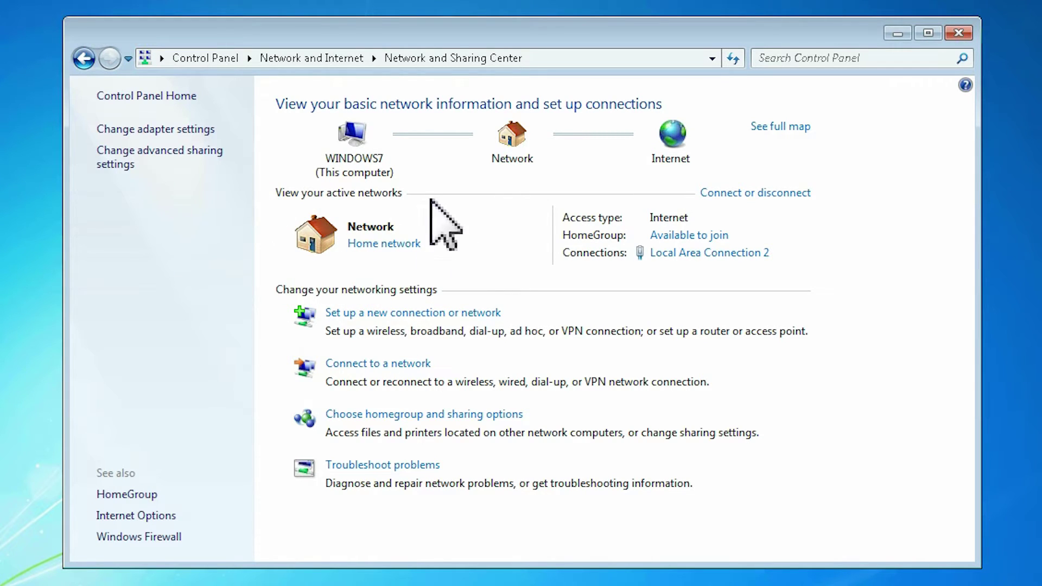
- Change WINDOWS7's network location from Home to Work, then reopen the location choices
left_click(391, 246)
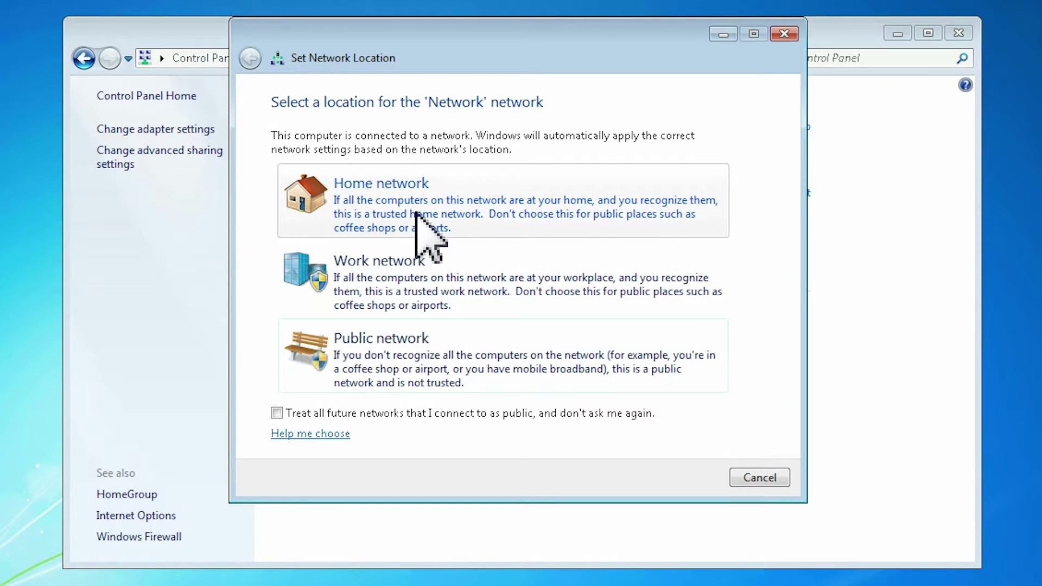
left_click(765, 479)
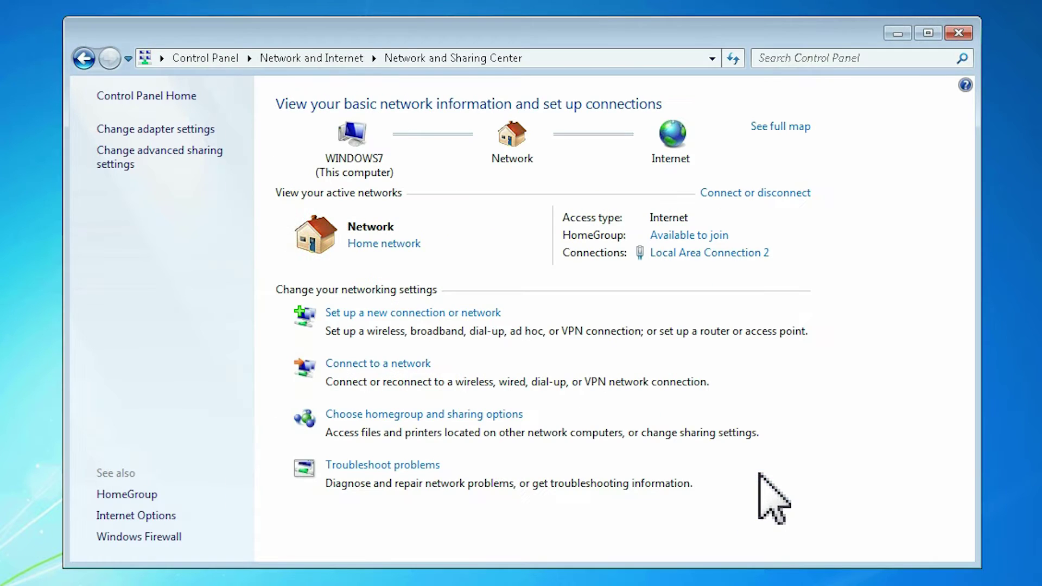
left_click(390, 246)
left_click(402, 292)
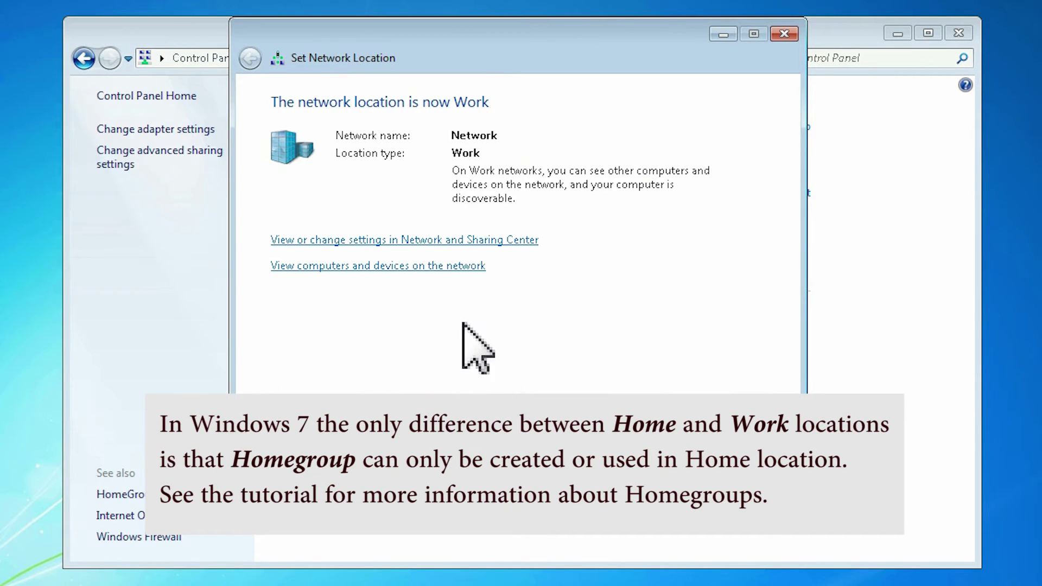
key("Return")
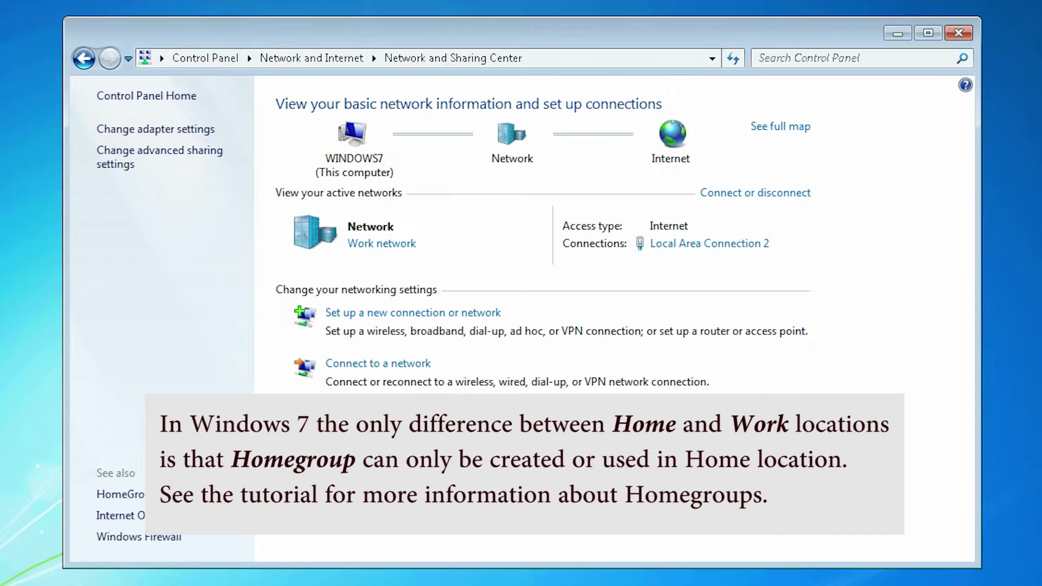
left_click(369, 245)
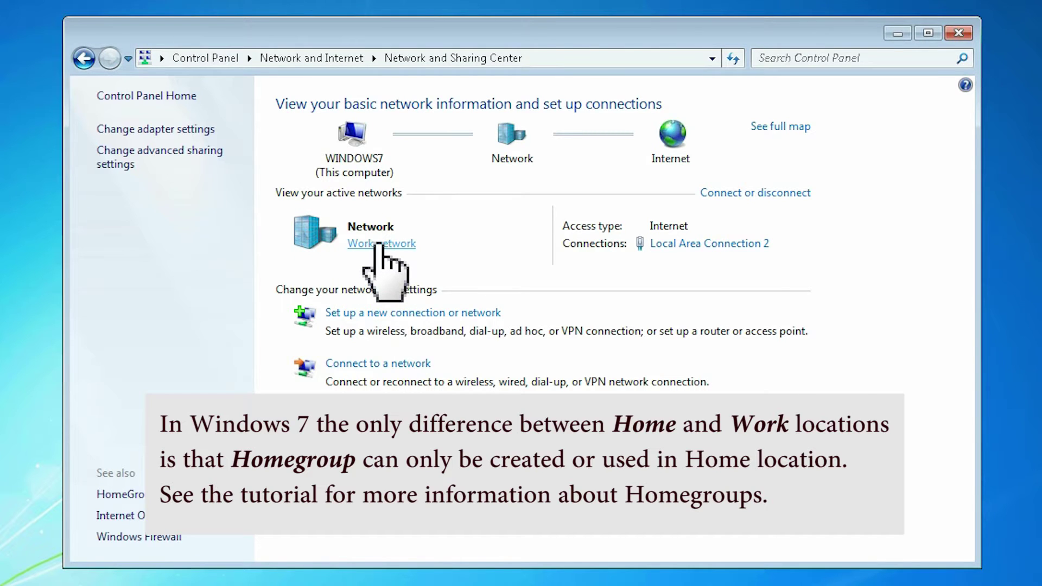
- Set the location back to Home and create a homegroup sharing Pictures, Music and Printers
left_click(374, 214)
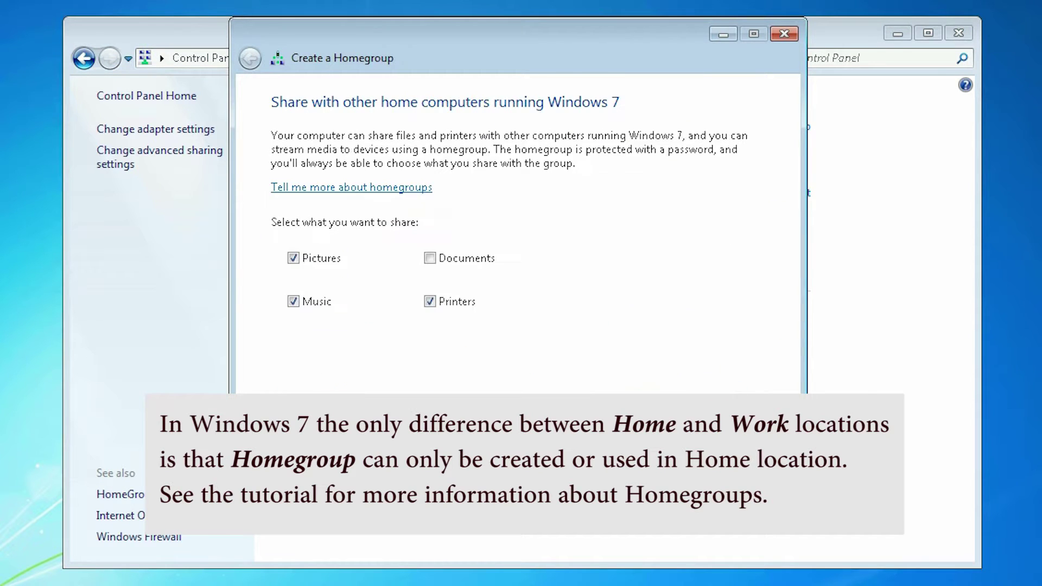
left_click(691, 480)
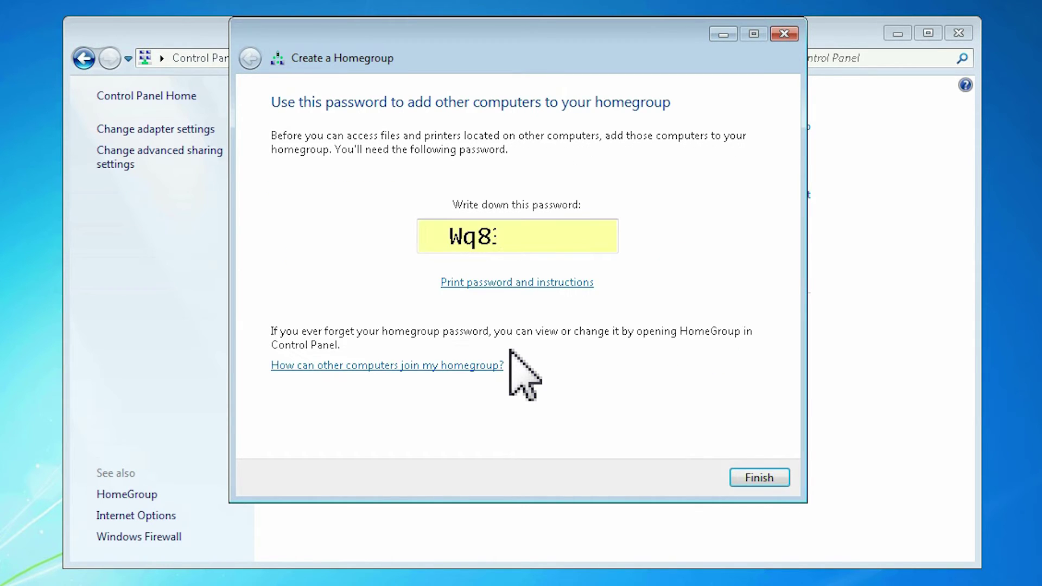
left_click(779, 480)
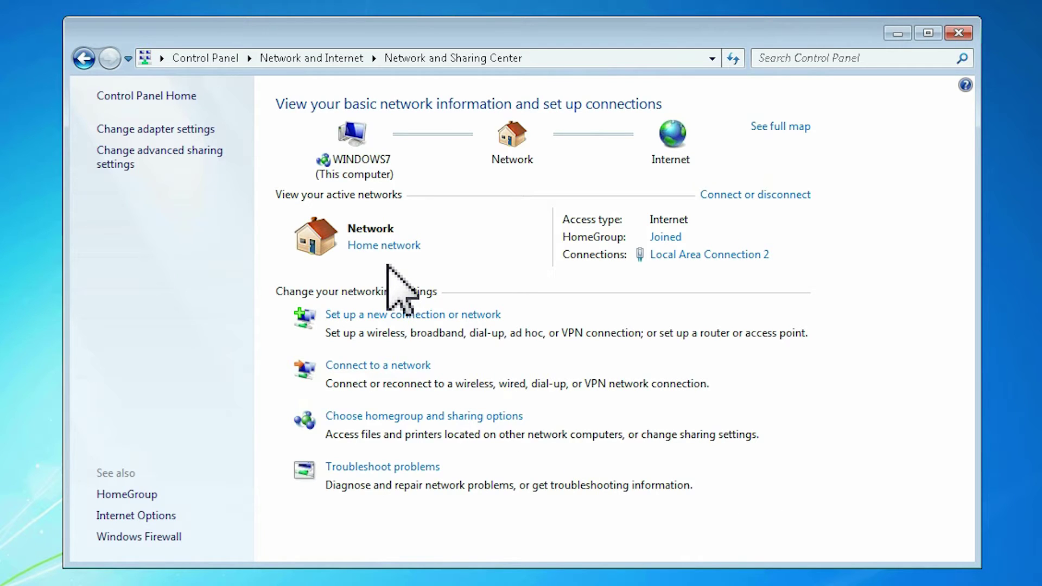
- In Windows 7's advanced sharing settings, select 'Turn off password protected sharing' and save the change
left_click(171, 150)
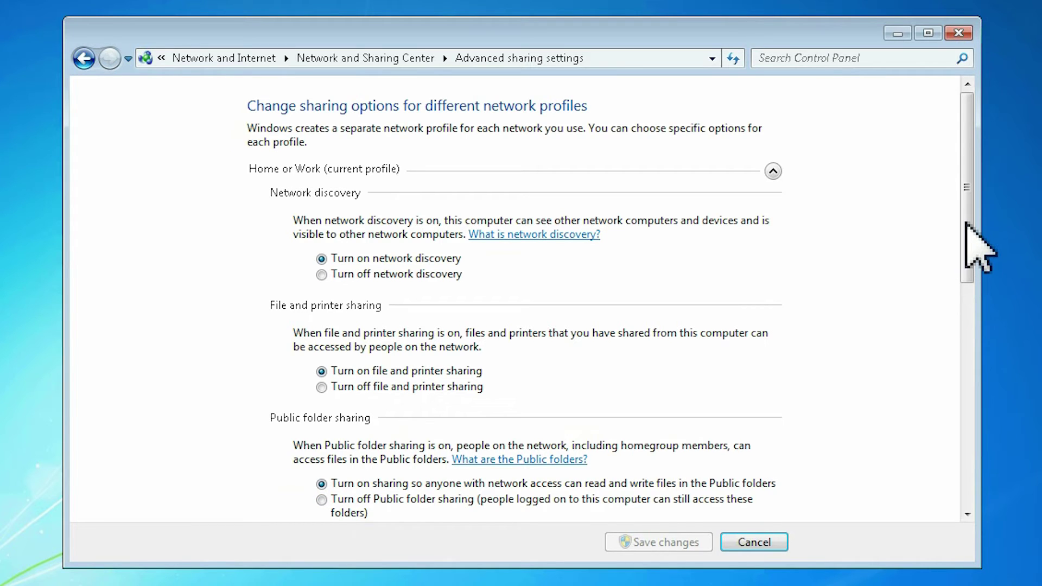
scroll(966, 222, "down", 1)
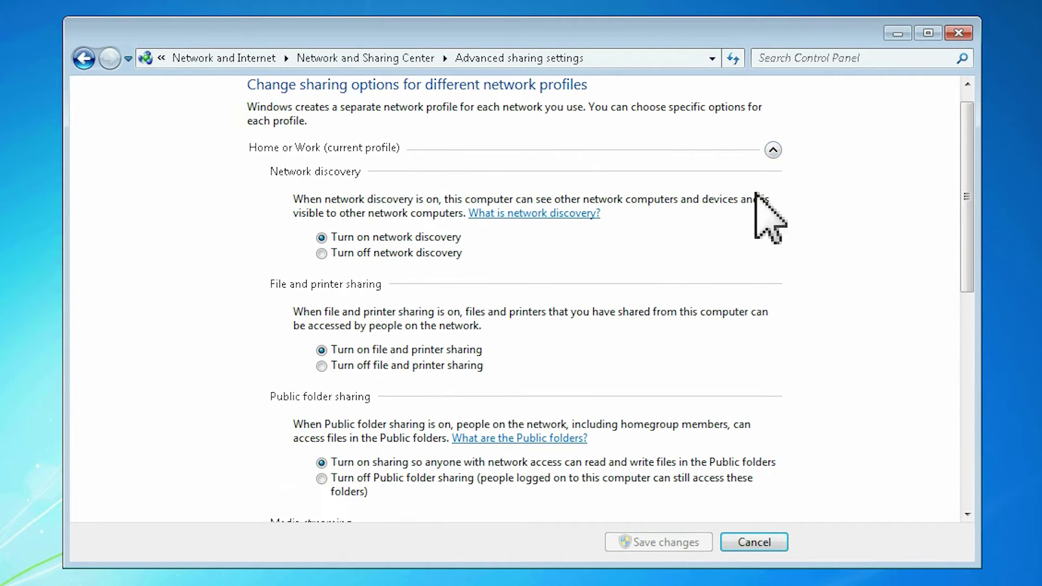
left_click_drag(962, 207, 910, 455)
left_click(324, 347)
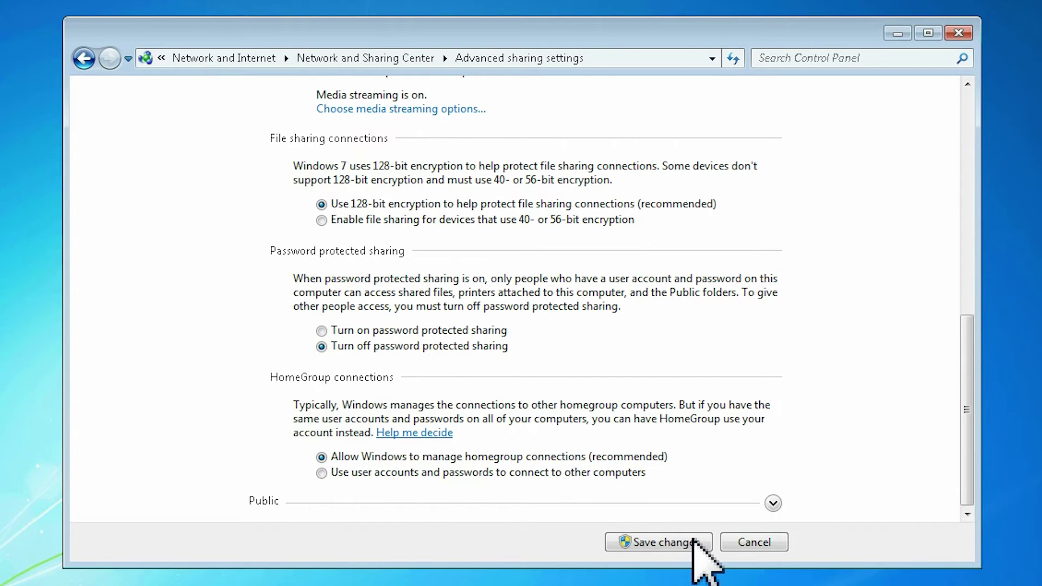
left_click(693, 541)
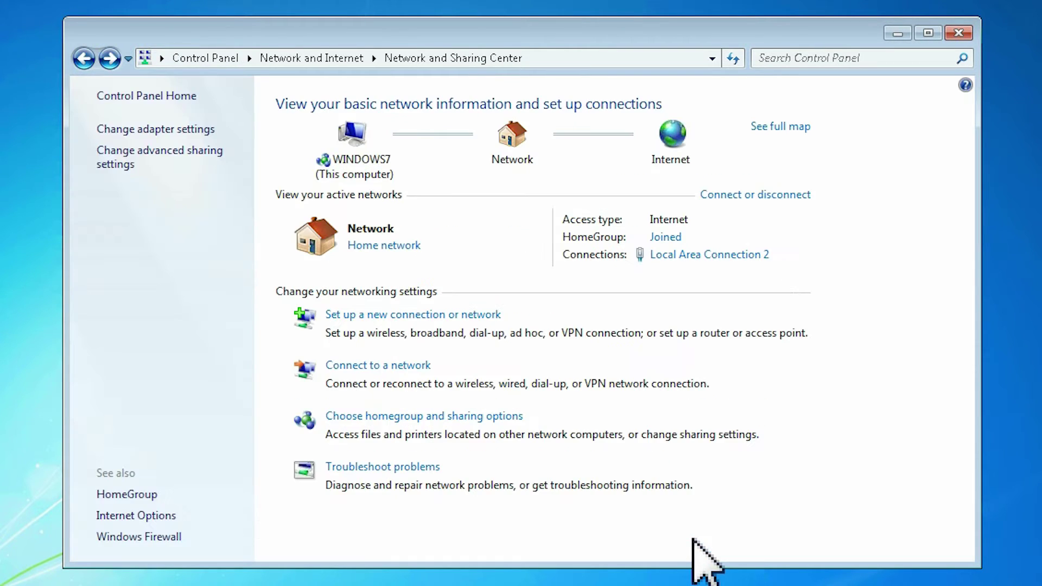
- Set media streaming options to Allow All devices, including Avia, then return to Network and Sharing Center
left_click(153, 160)
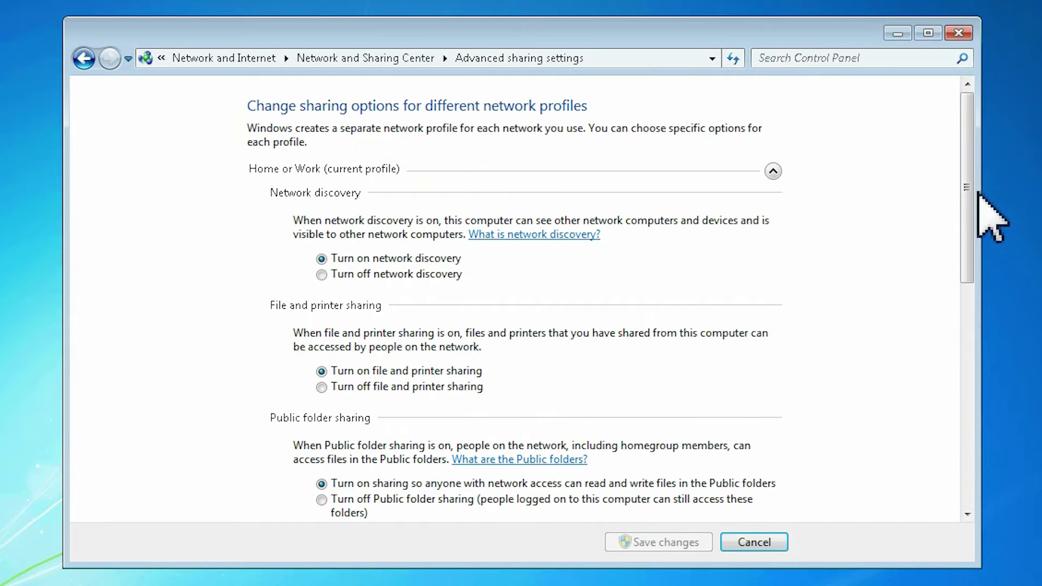
left_click_drag(971, 202, 941, 388)
left_click(407, 158)
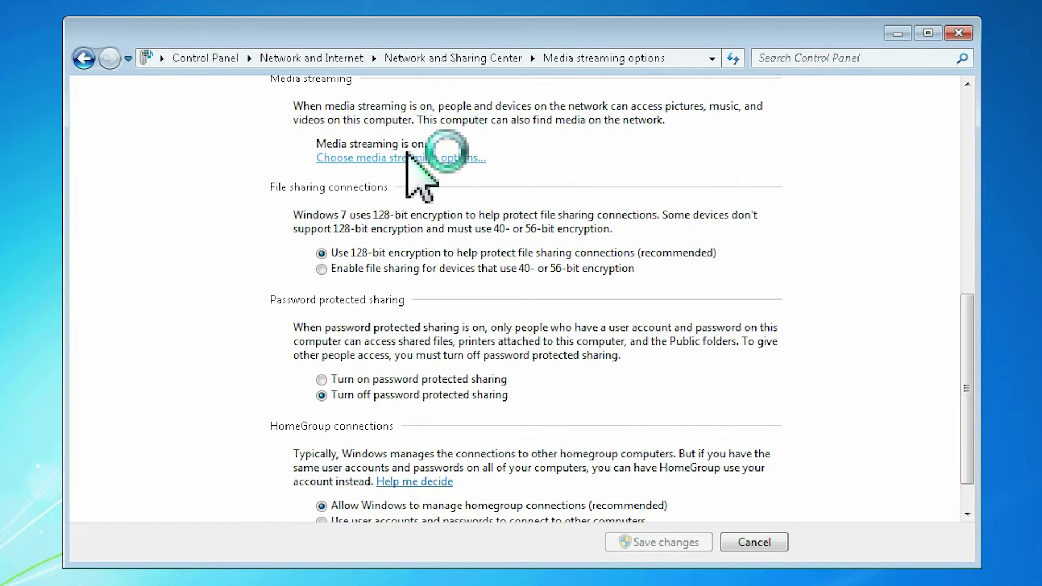
left_click(678, 195)
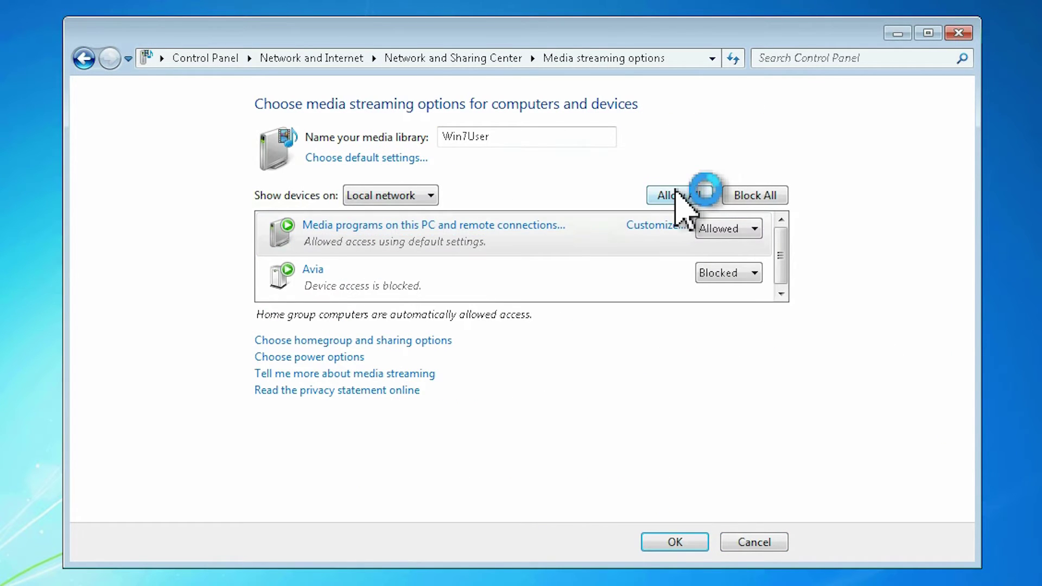
left_click(565, 277)
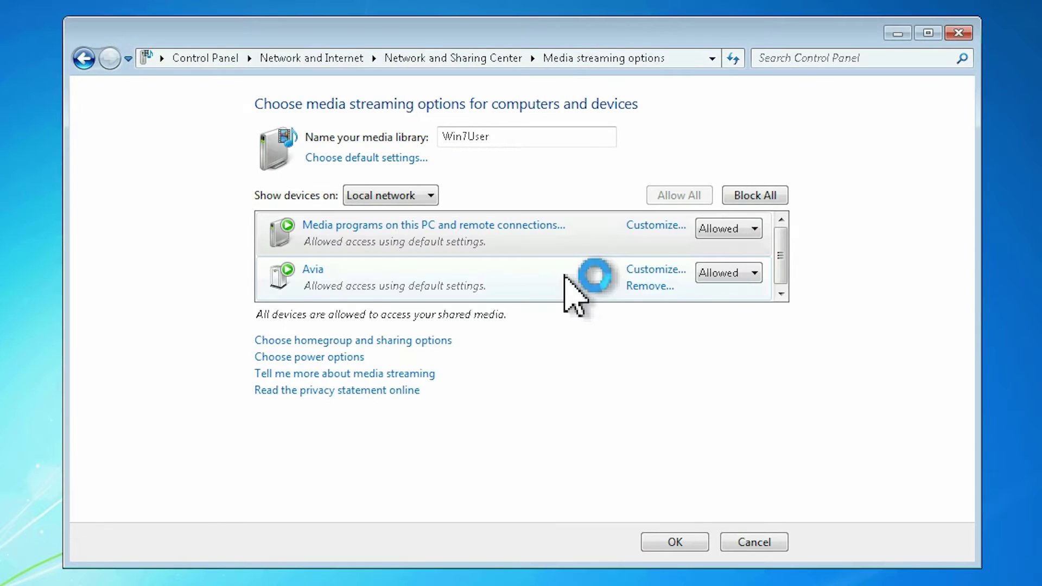
left_click(676, 542)
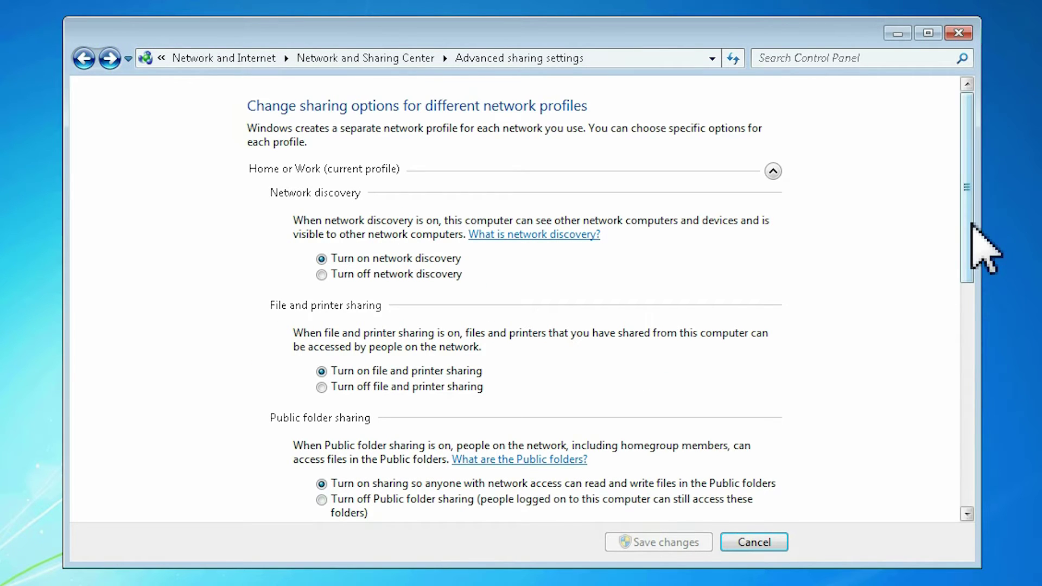
left_click_drag(971, 225, 947, 508)
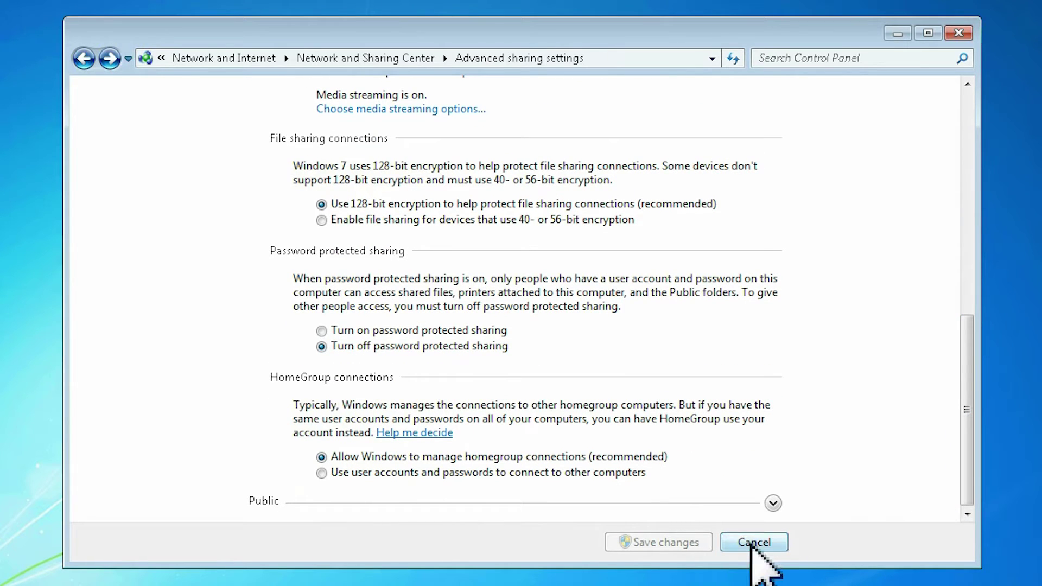
left_click(83, 59)
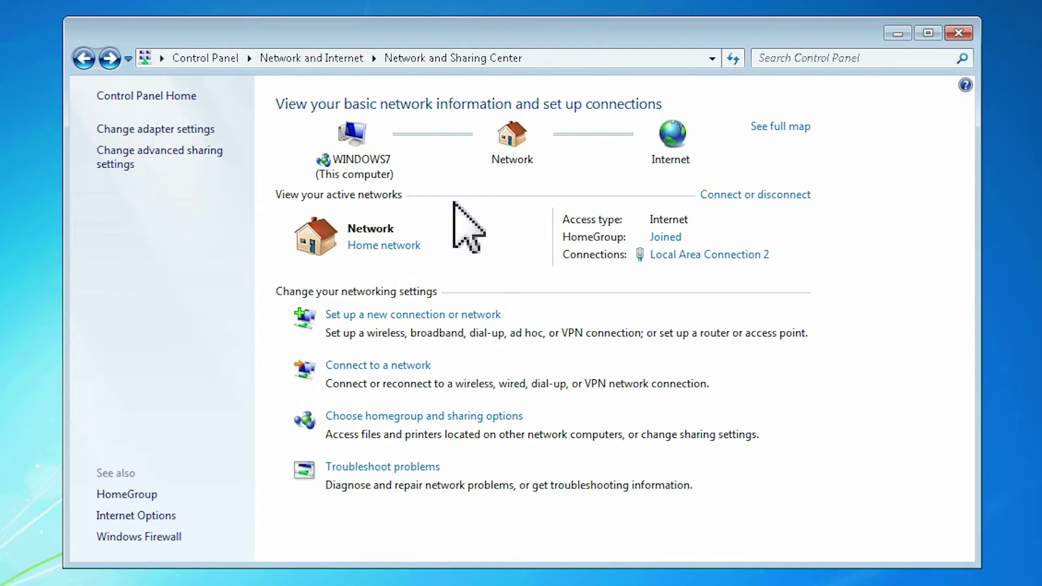
- Browse AGM-SERVER's Users share from the Windows 7 PC, then go back to the Network view
left_click(84, 60)
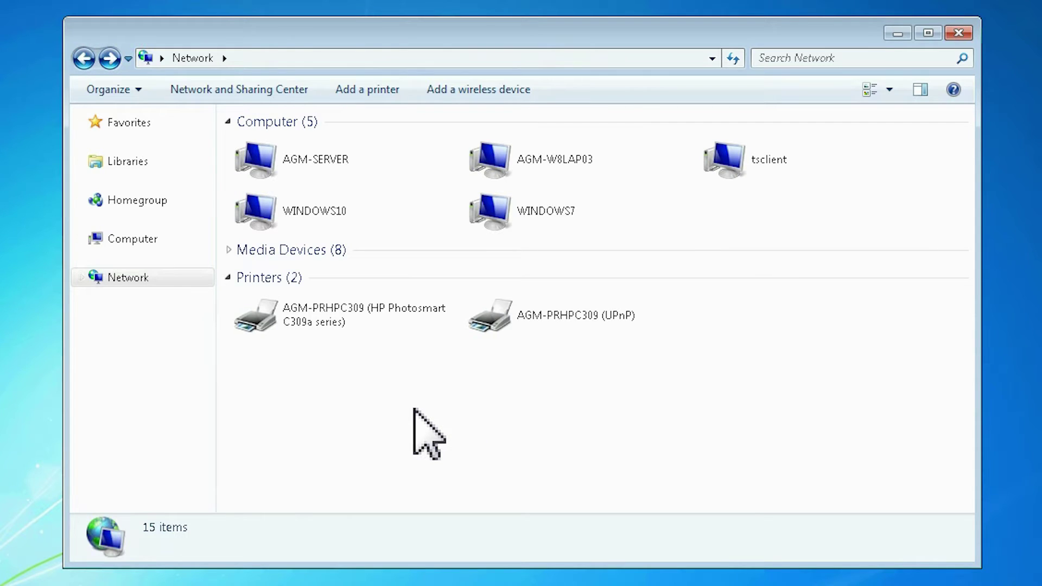
double_click(341, 159)
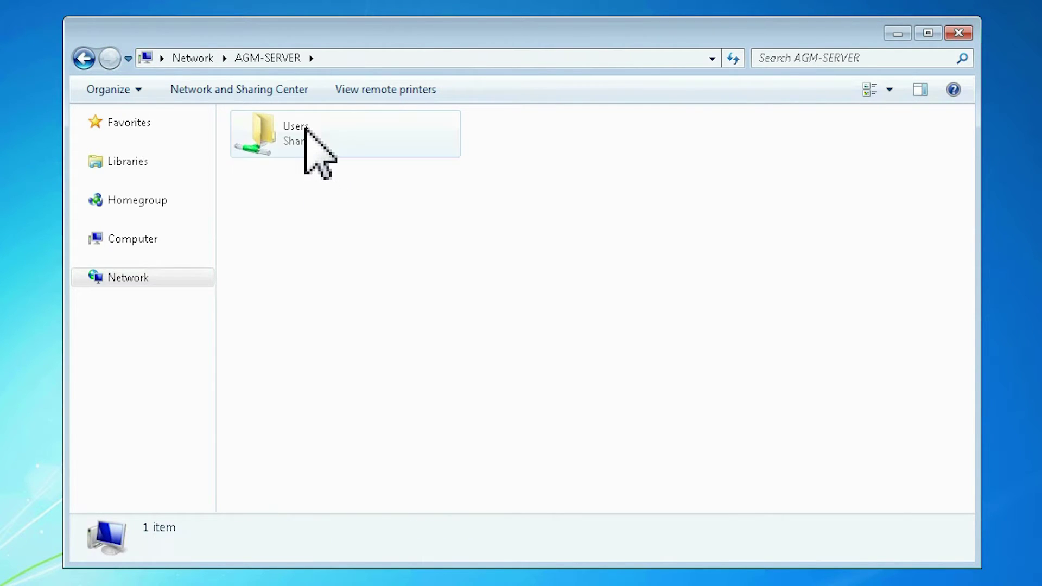
double_click(305, 135)
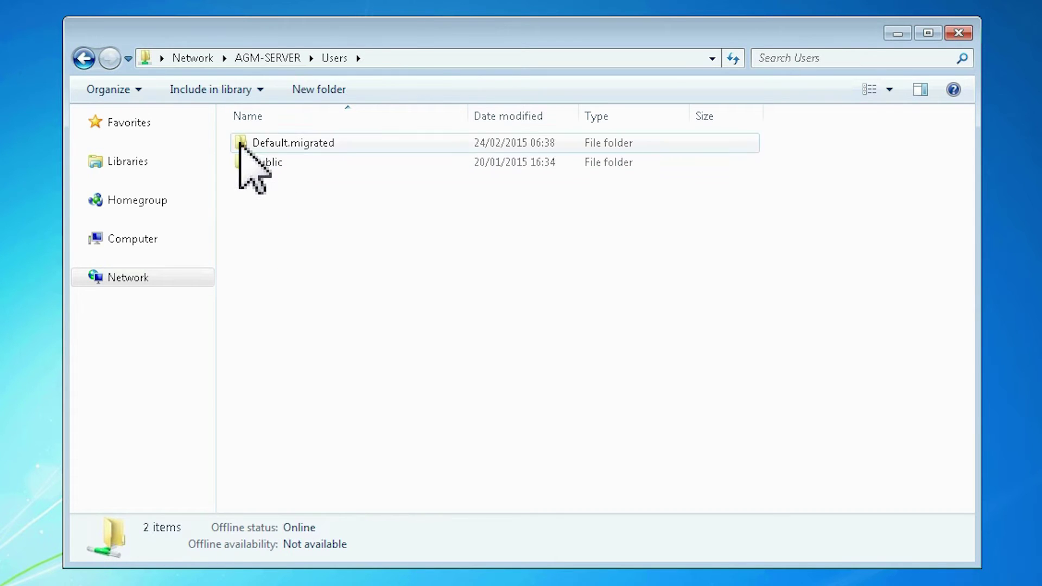
left_click(84, 58)
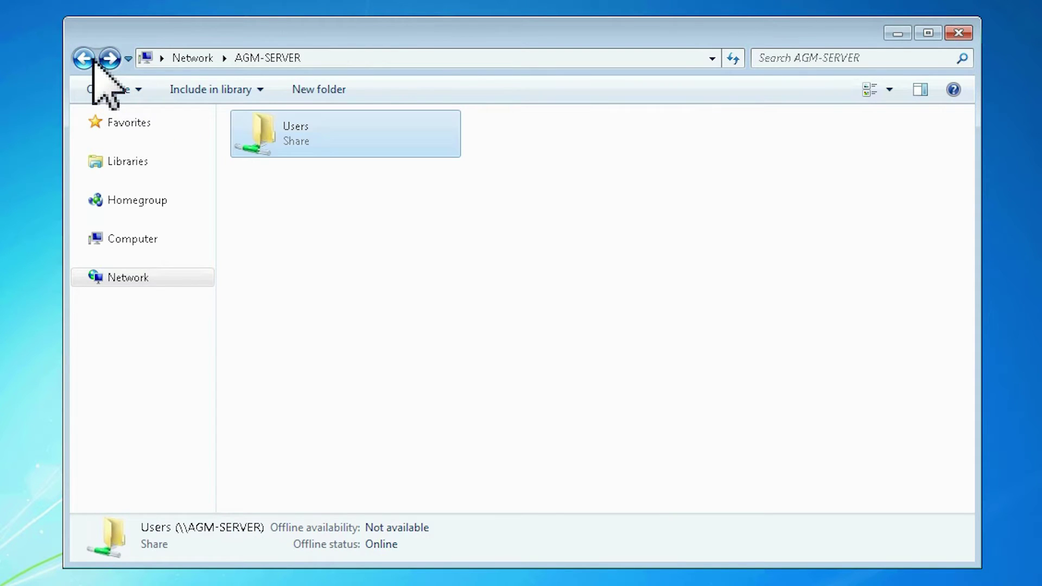
left_click(84, 58)
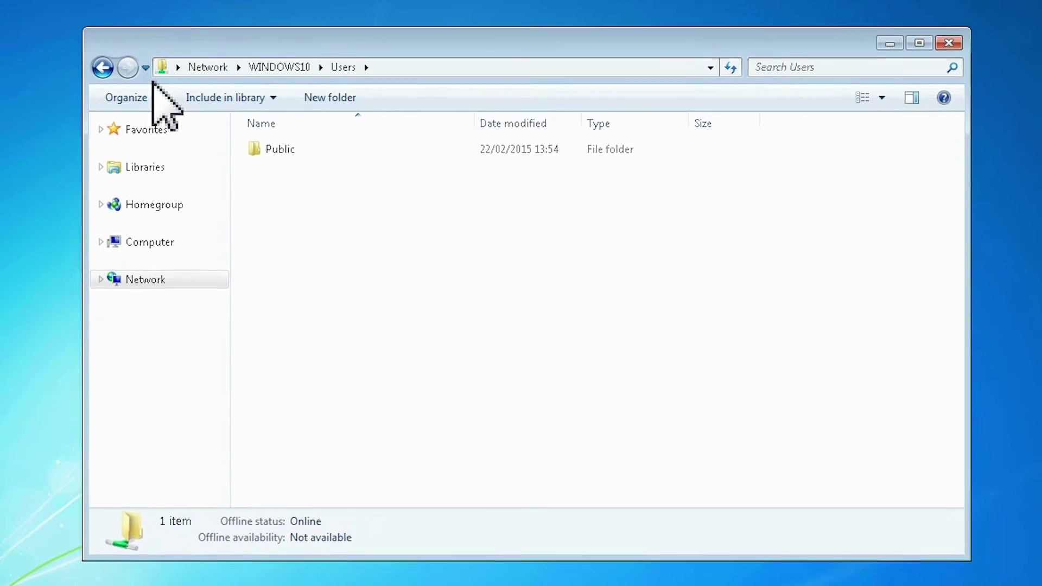
left_click(203, 67)
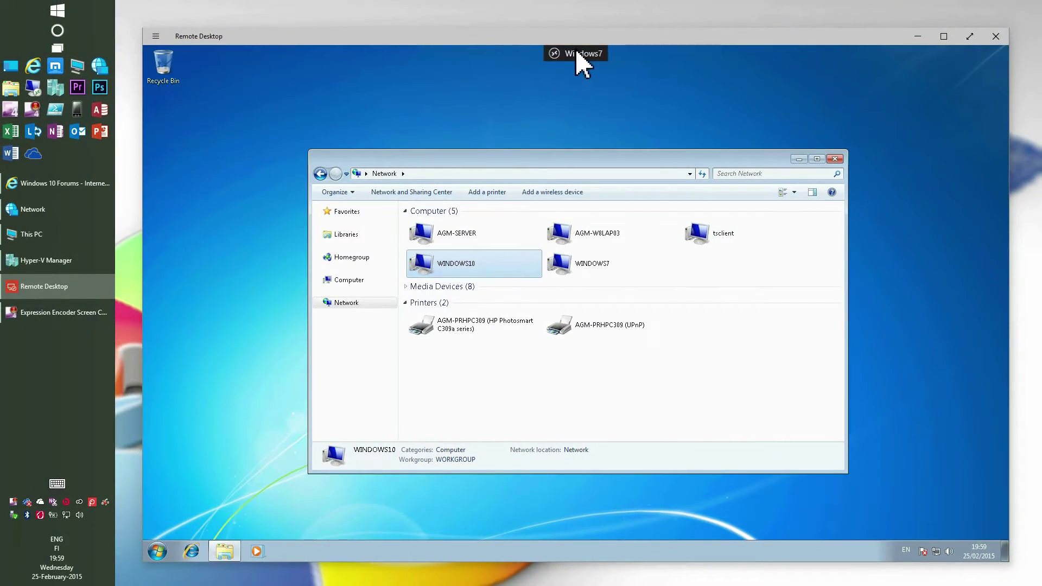
- Switch to the local PC, open Downloads & Images (T:) and right-click the ISO Images folder
left_click(576, 53)
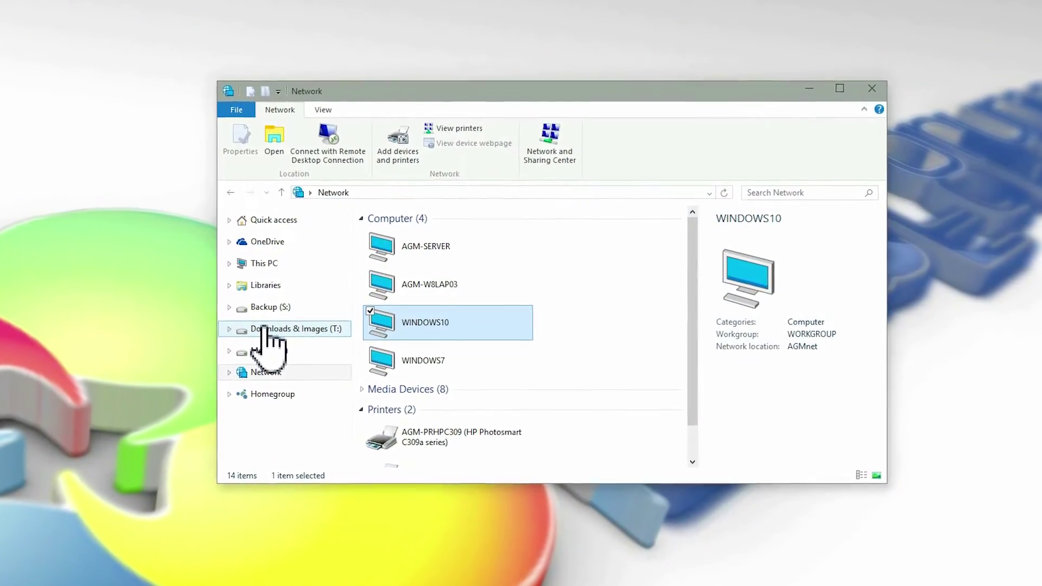
left_click(282, 325)
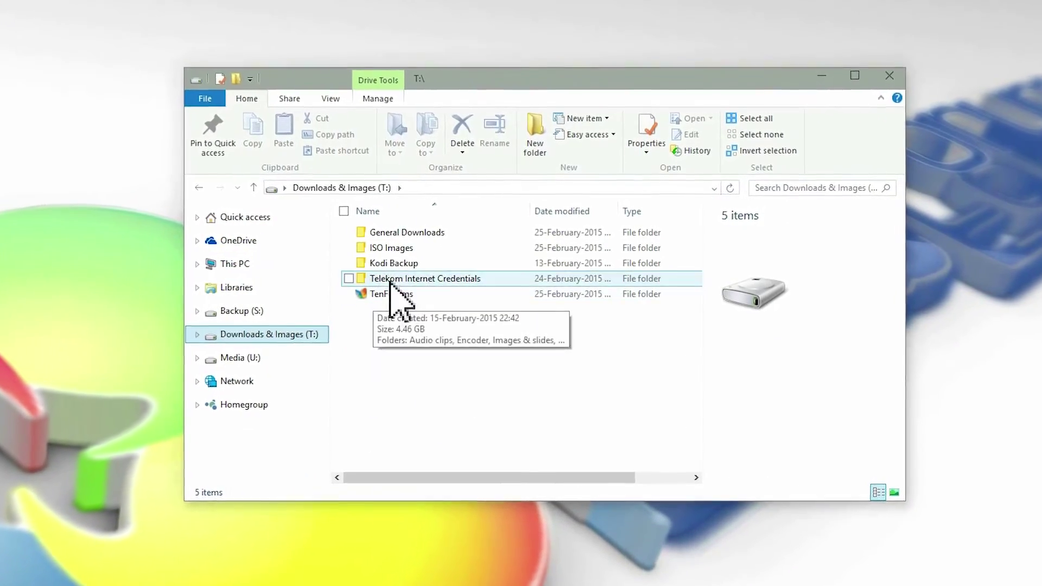
left_click(385, 248)
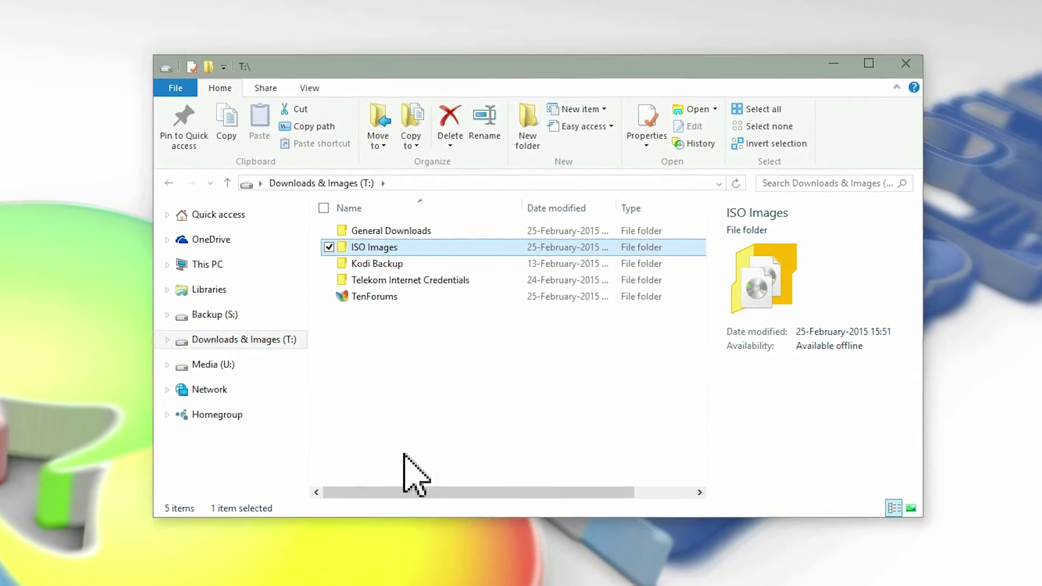
right_click(391, 248)
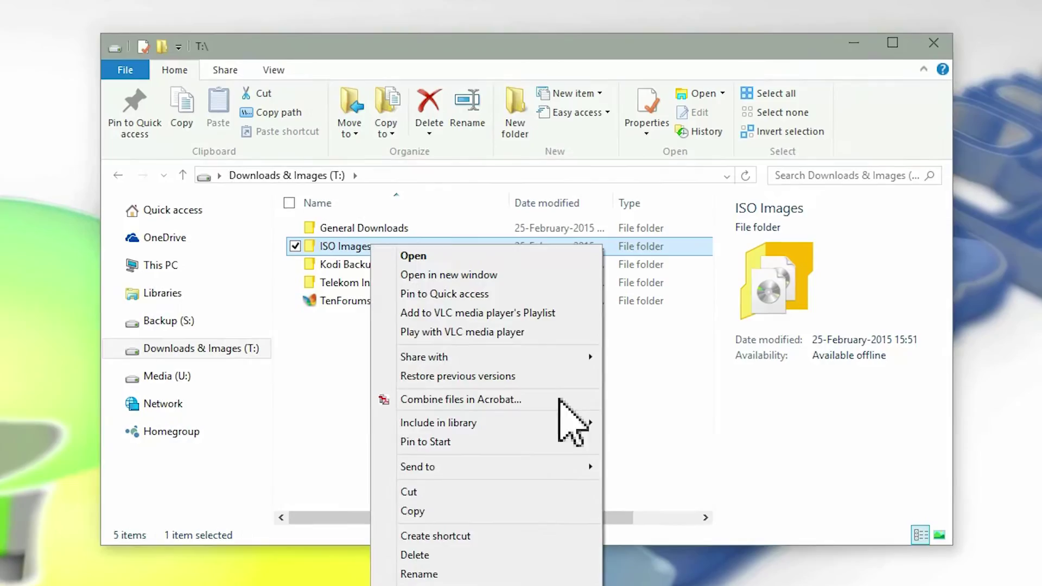
- Enable Advanced Sharing on ISO Images with share name Server-ISO_Images and a 20-user limit
left_click(424, 585)
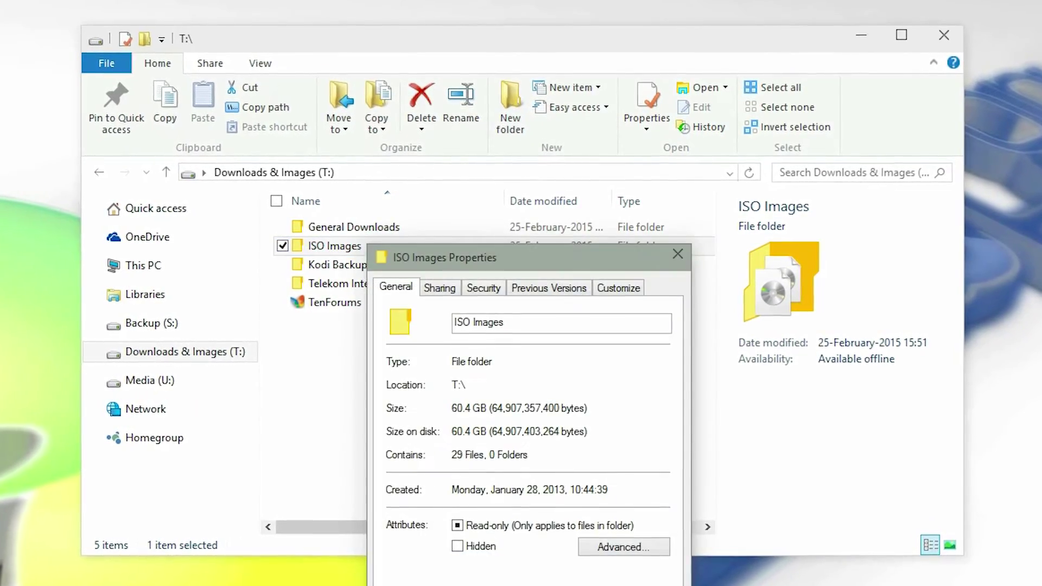
left_click(443, 293)
left_click_drag(442, 256, 375, 129)
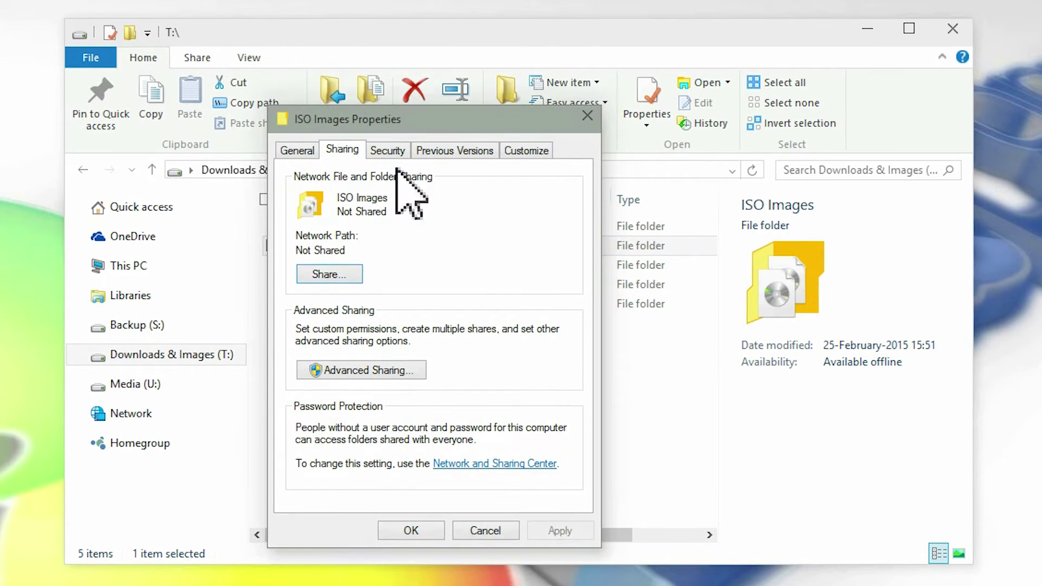
left_click(414, 371)
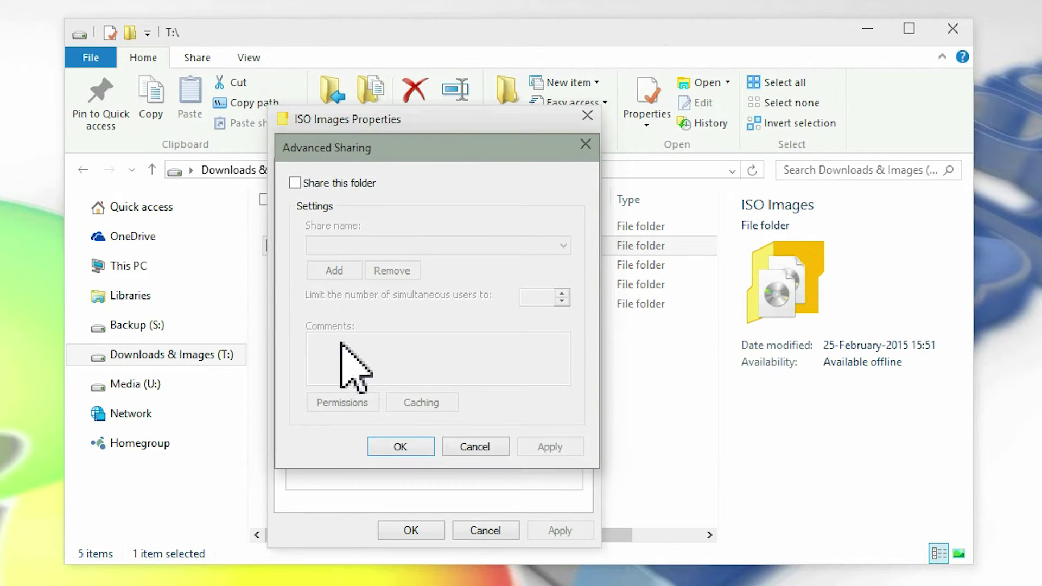
left_click(294, 183)
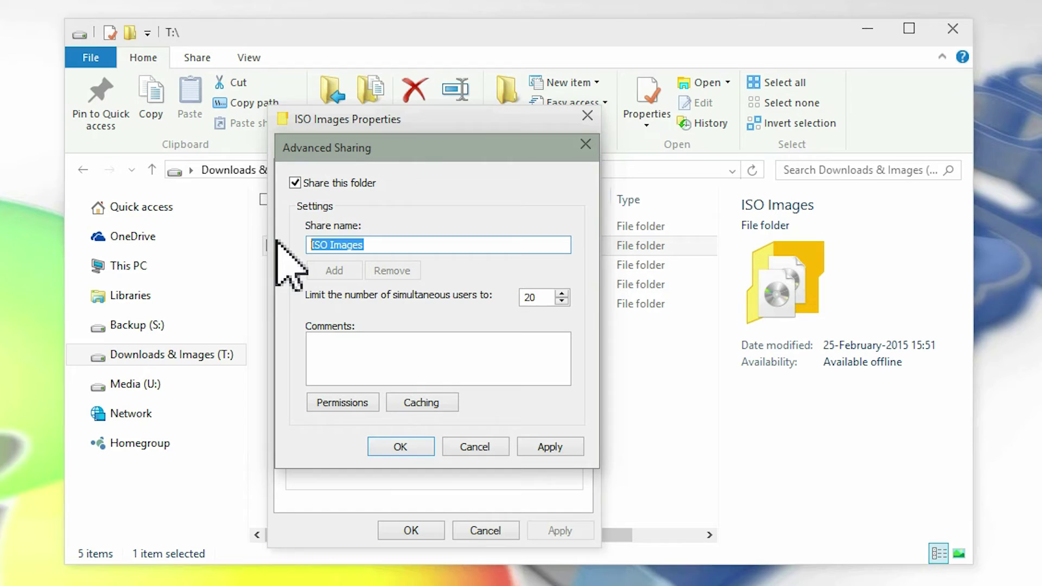
type("Server-")
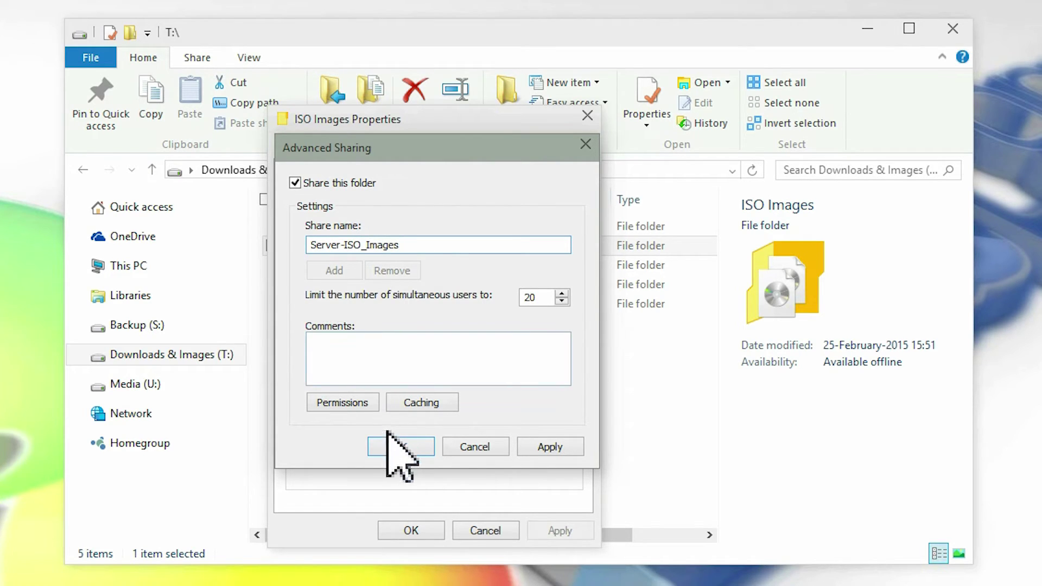
- Add a user account with Full Control to Server-ISO_Images permissions, keeping Read for Everyone
left_click(373, 406)
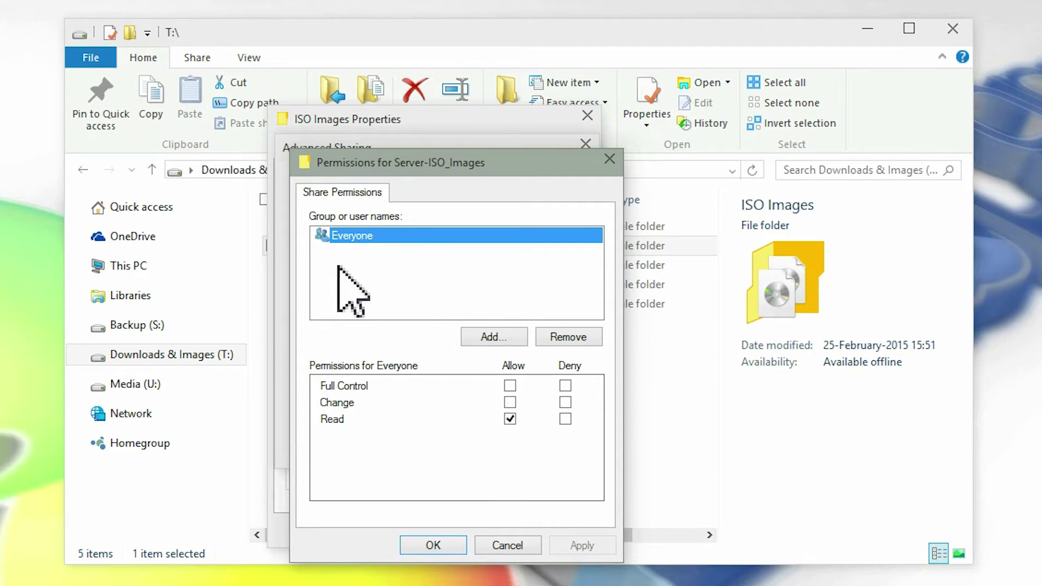
left_click(503, 340)
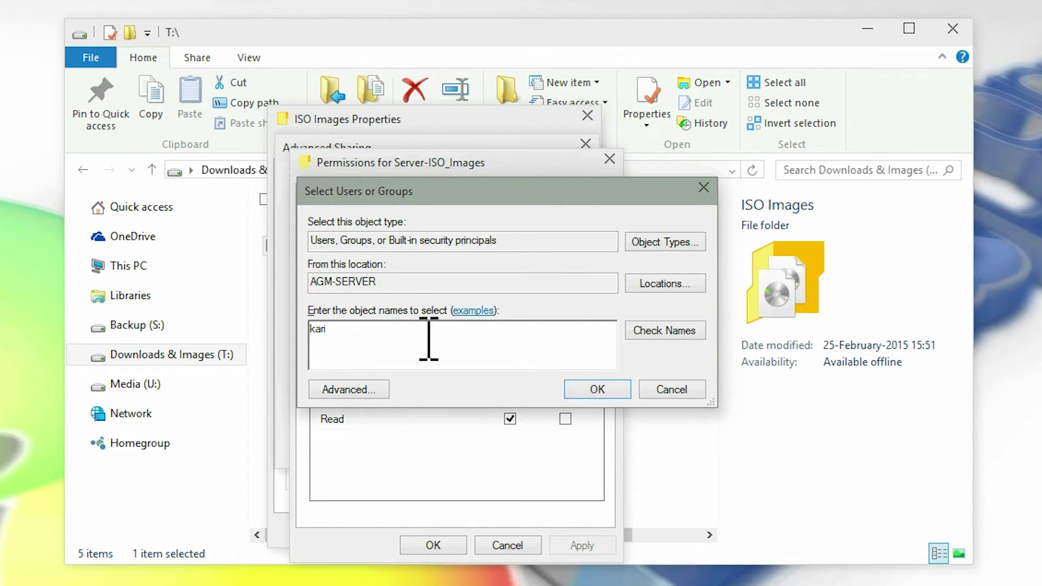
left_click(685, 330)
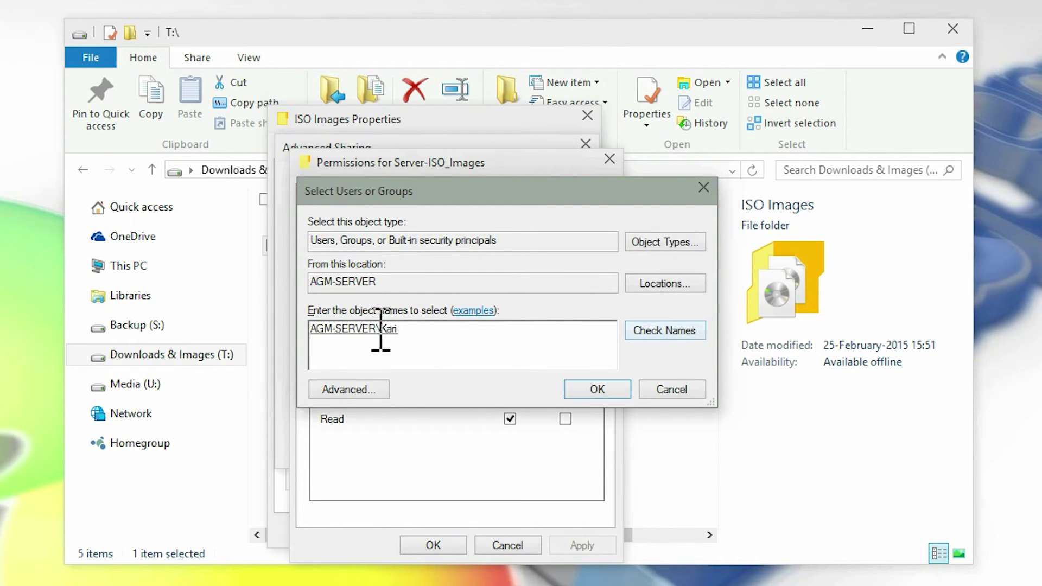
left_click(608, 392)
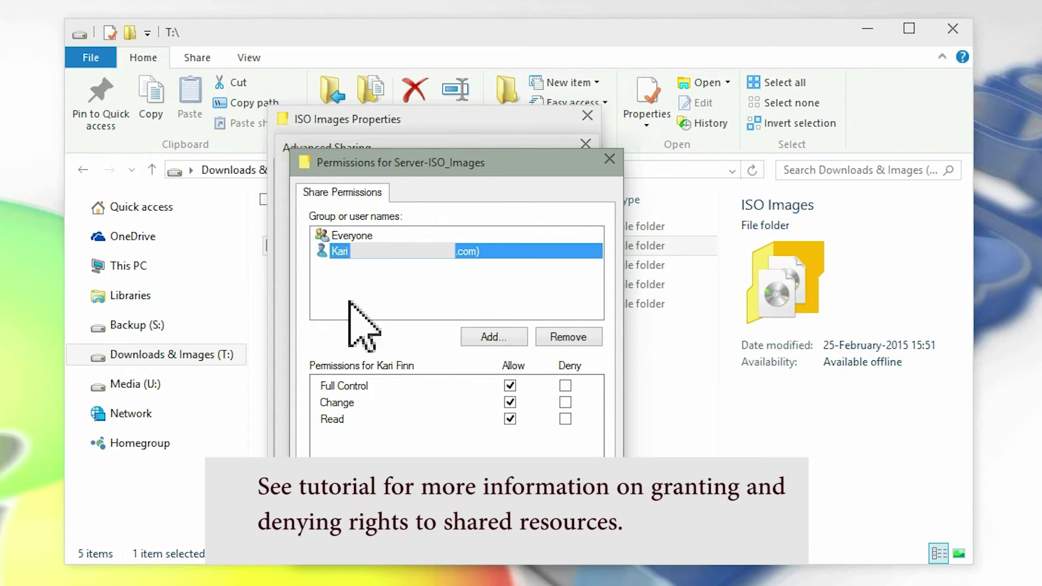
left_click(338, 235)
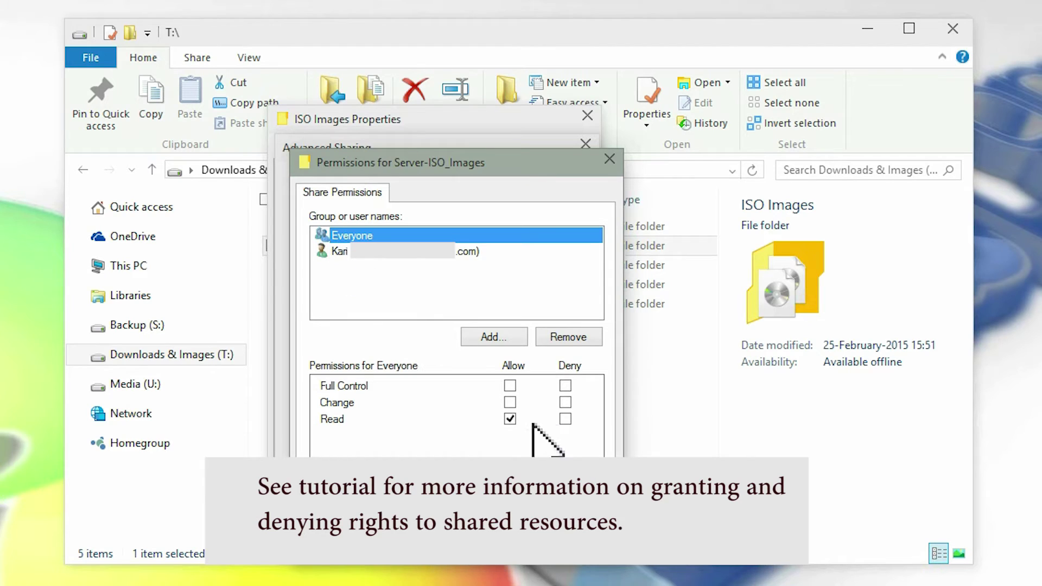
left_click(373, 257)
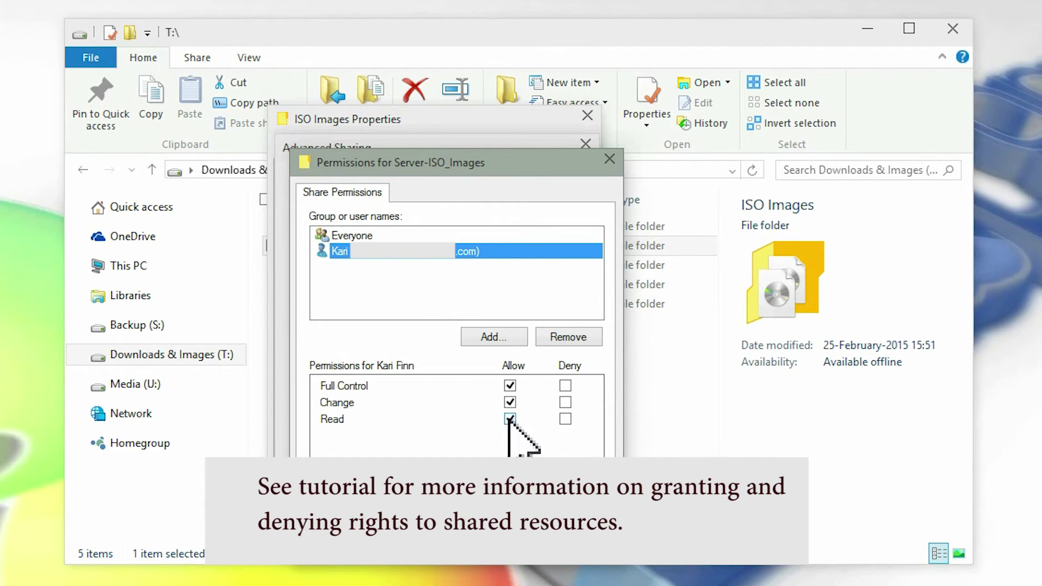
left_click(436, 543)
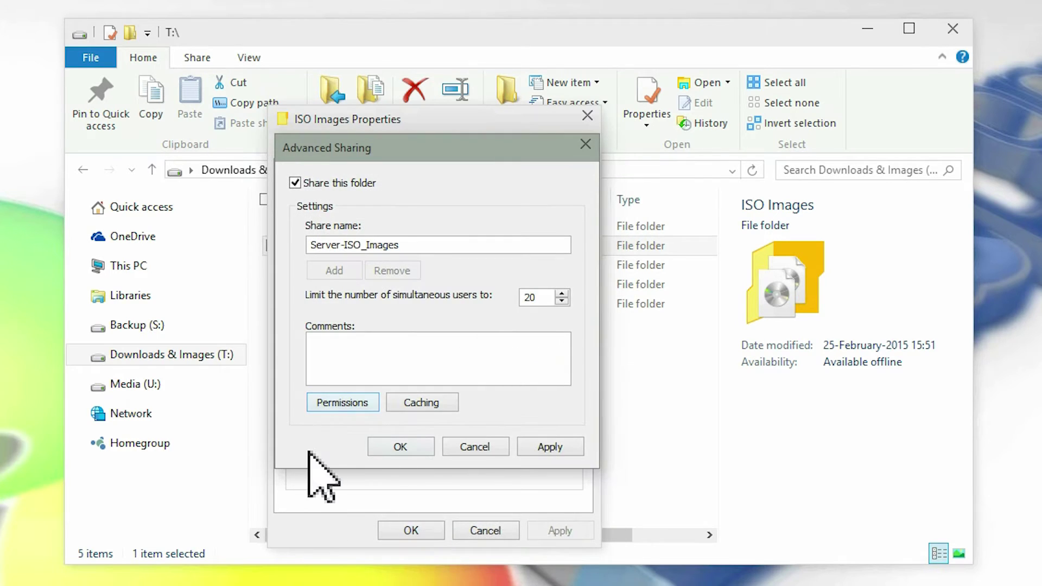
- Apply the Server-ISO_Images share, close the properties, and connect to the Windows7 remote session
left_click(423, 447)
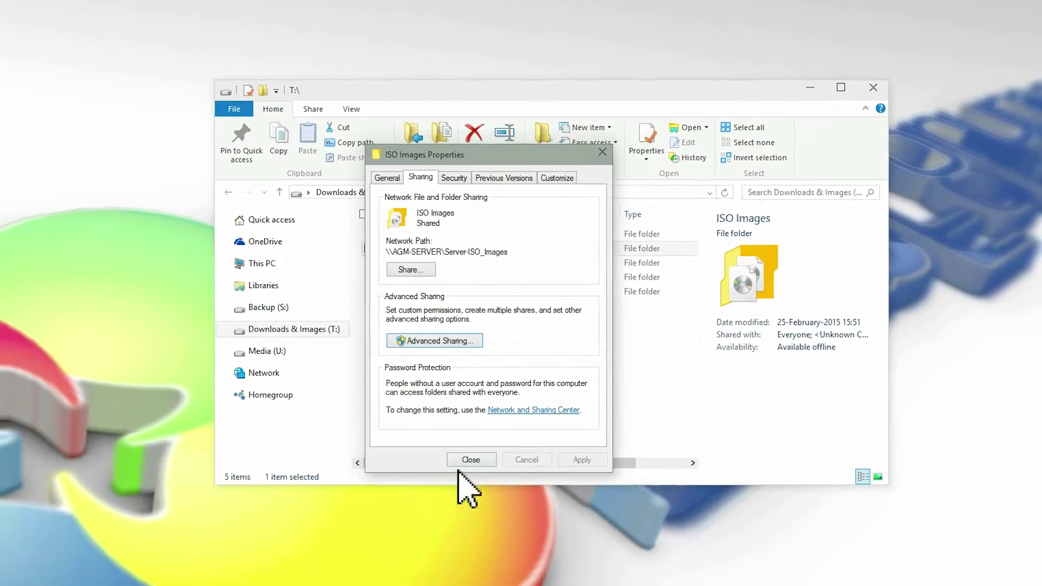
left_click(469, 461)
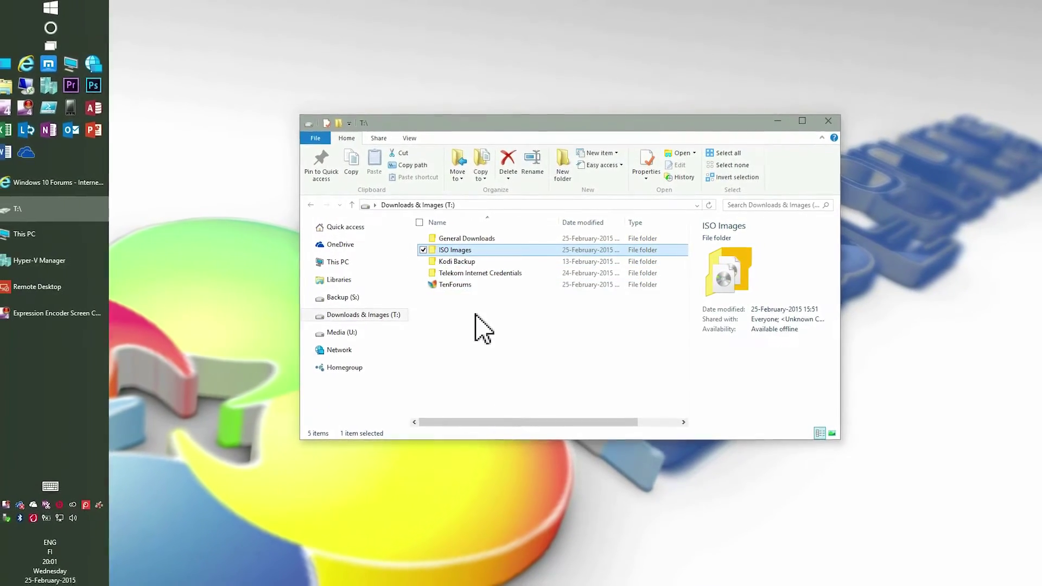
left_click(42, 286)
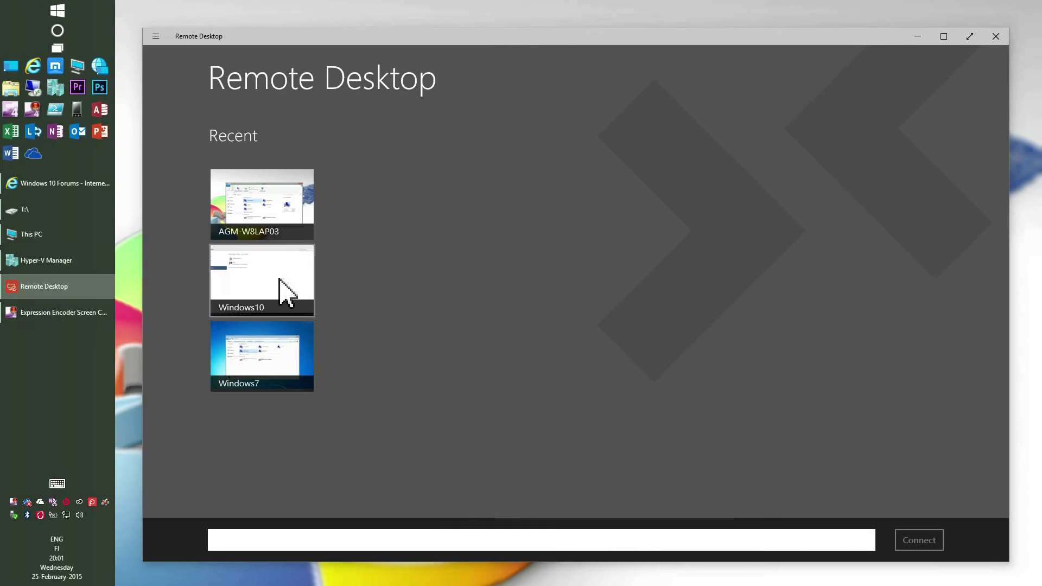
left_click(264, 353)
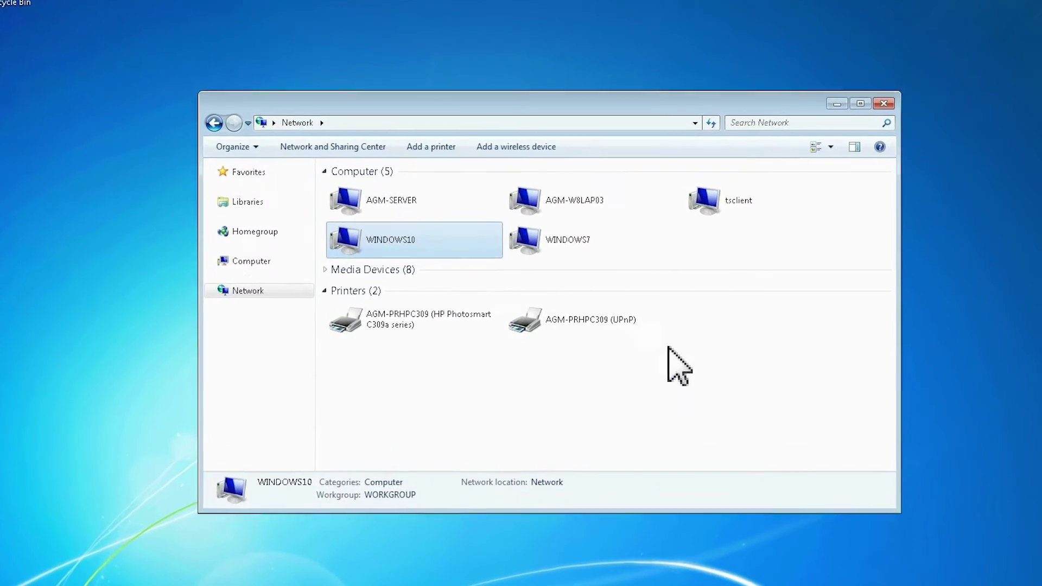
- From the Windows7 client, open AGM-SERVER's Server-ISO_Images share, then return to Network
left_click(439, 205)
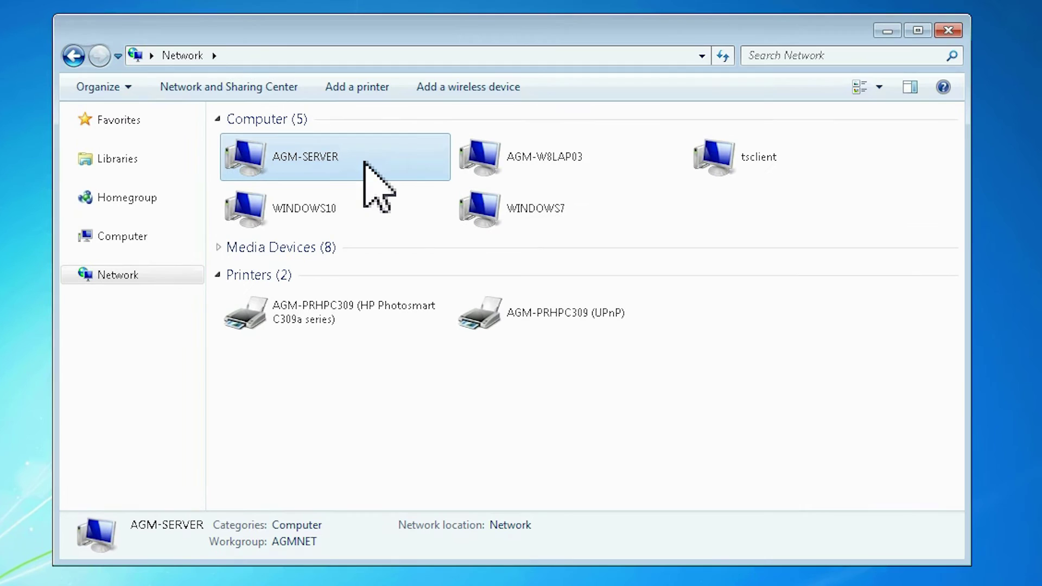
double_click(364, 162)
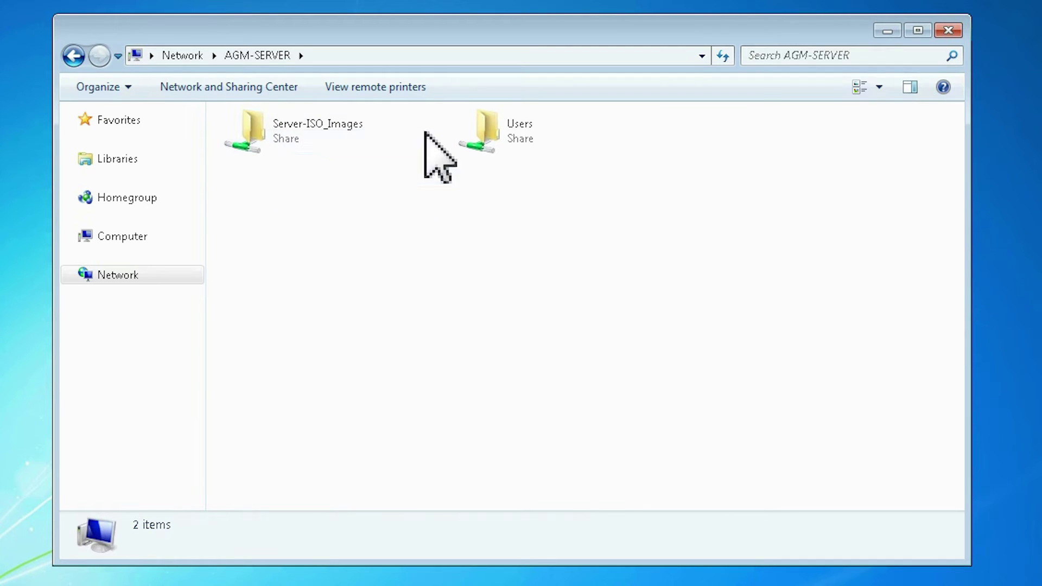
double_click(288, 126)
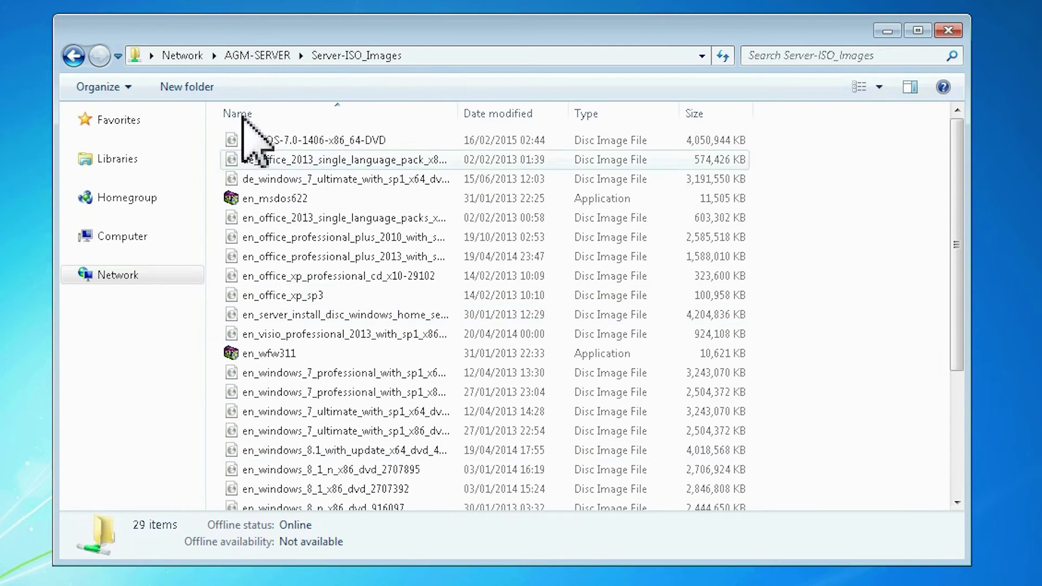
left_click(183, 55)
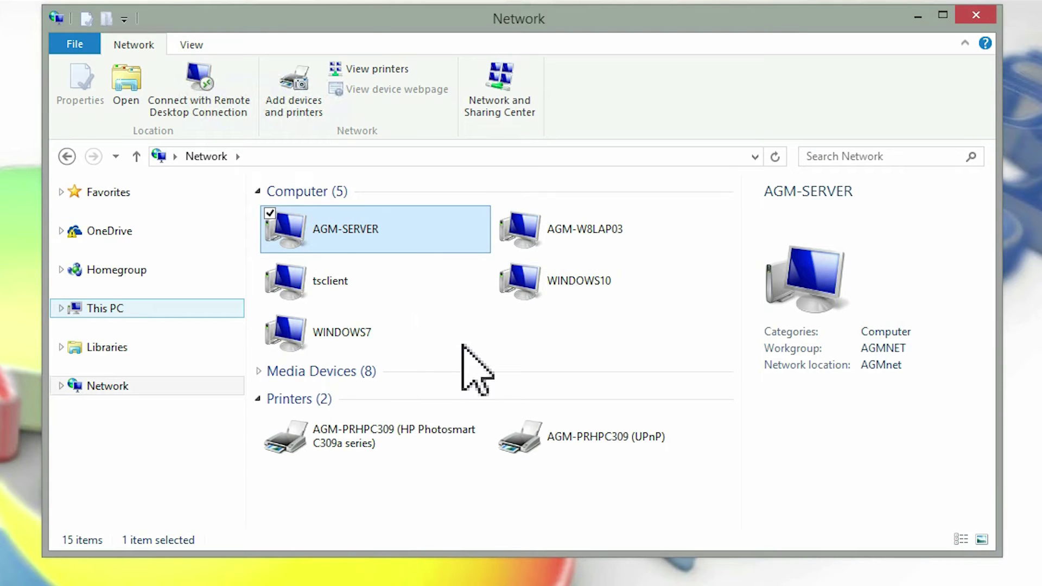
- From the other client, open Server-ISO_Images, browse its 29 files, and return to Network
double_click(374, 231)
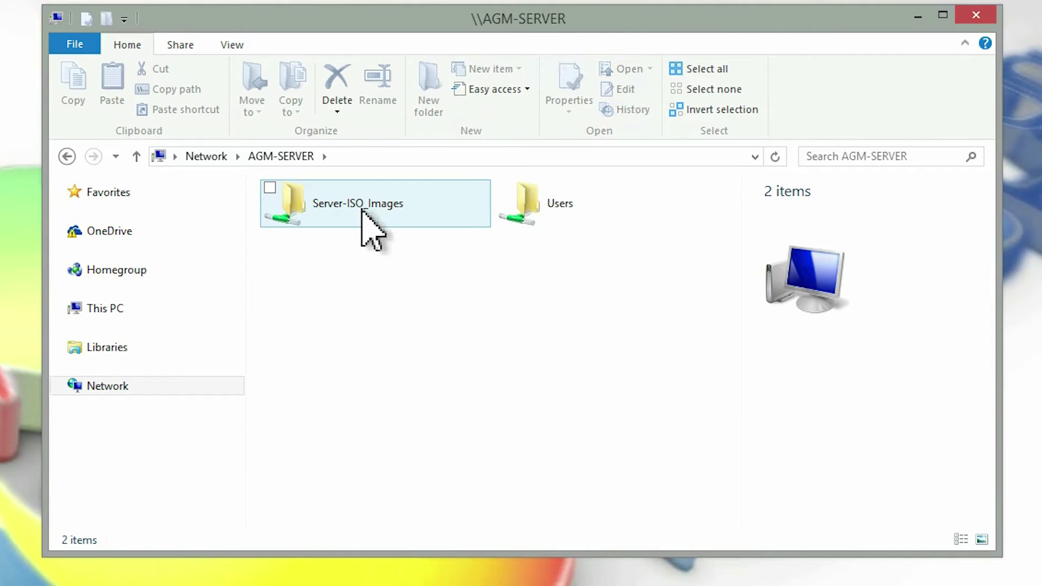
double_click(360, 215)
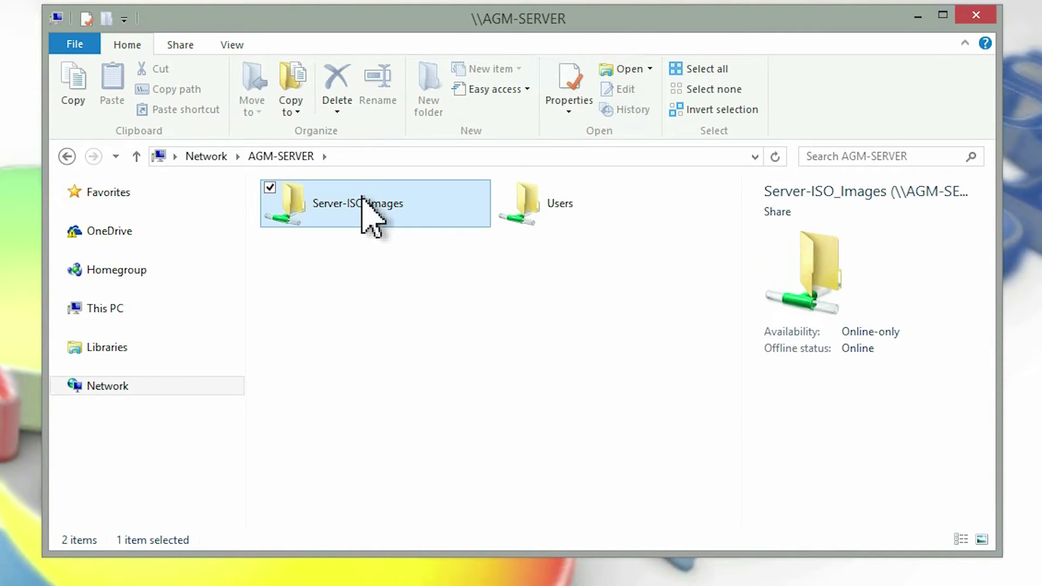
scroll(372, 255, "down", 5)
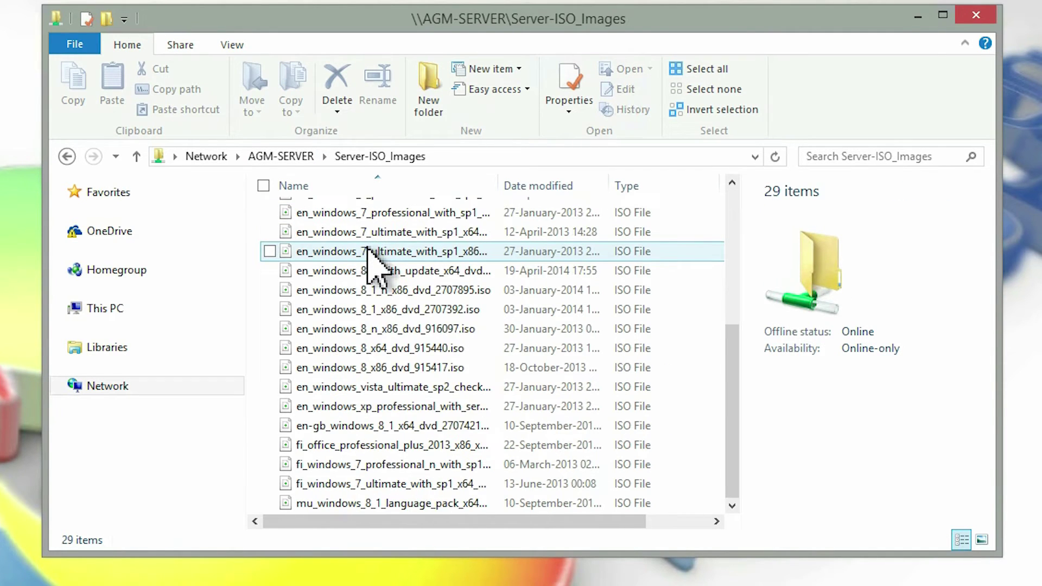
scroll(372, 255, "up", 5)
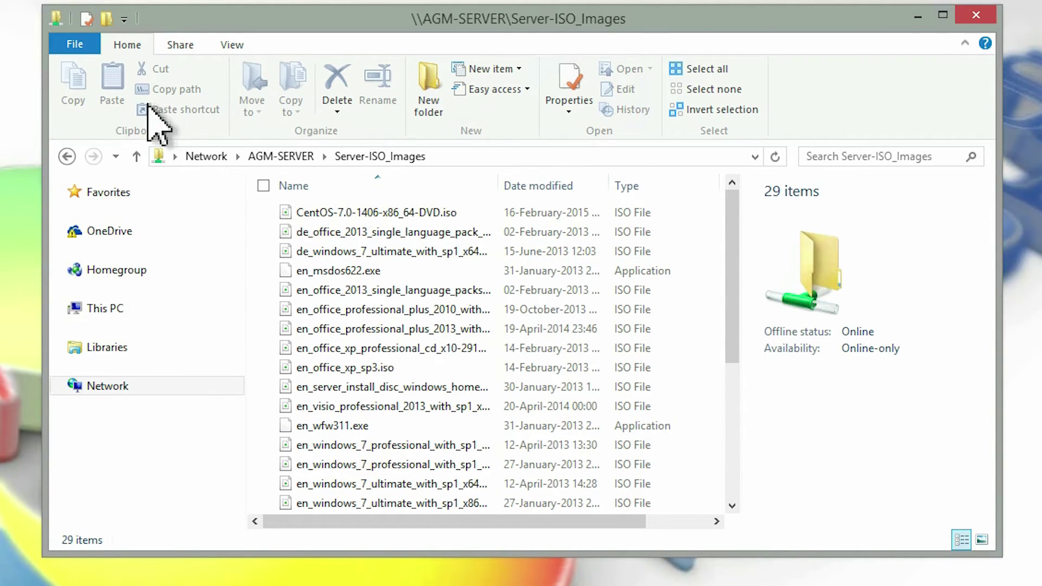
left_click(206, 157)
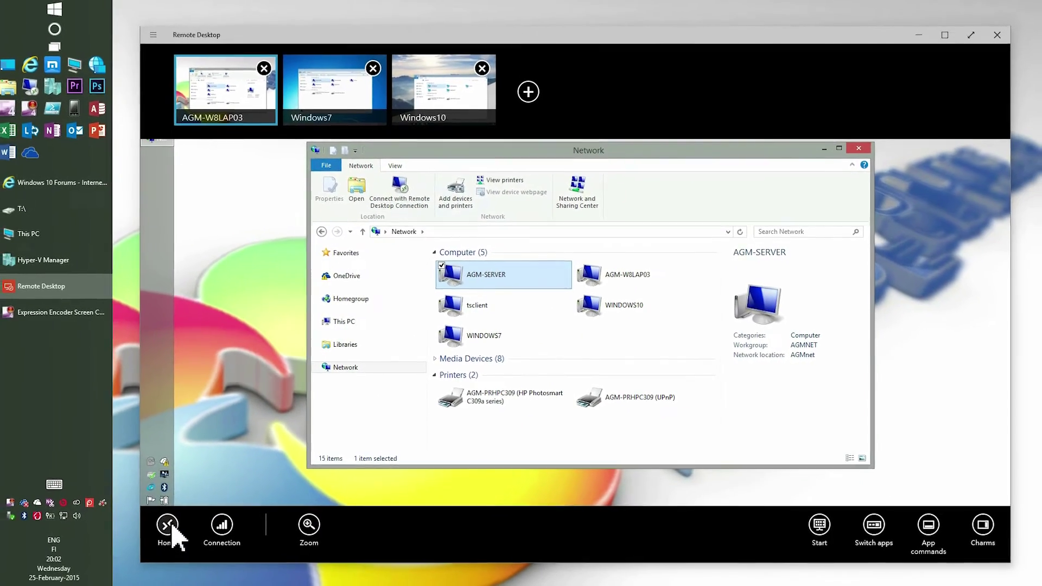
- Back on the local Downloads & Images drive, open the General Downloads folder's properties
left_click(42, 568)
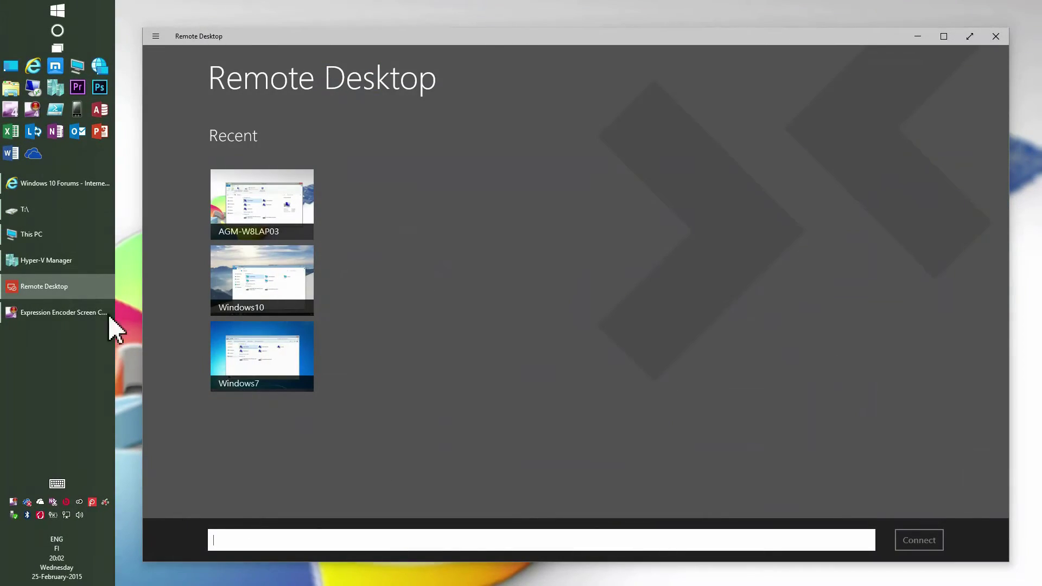
left_click(71, 213)
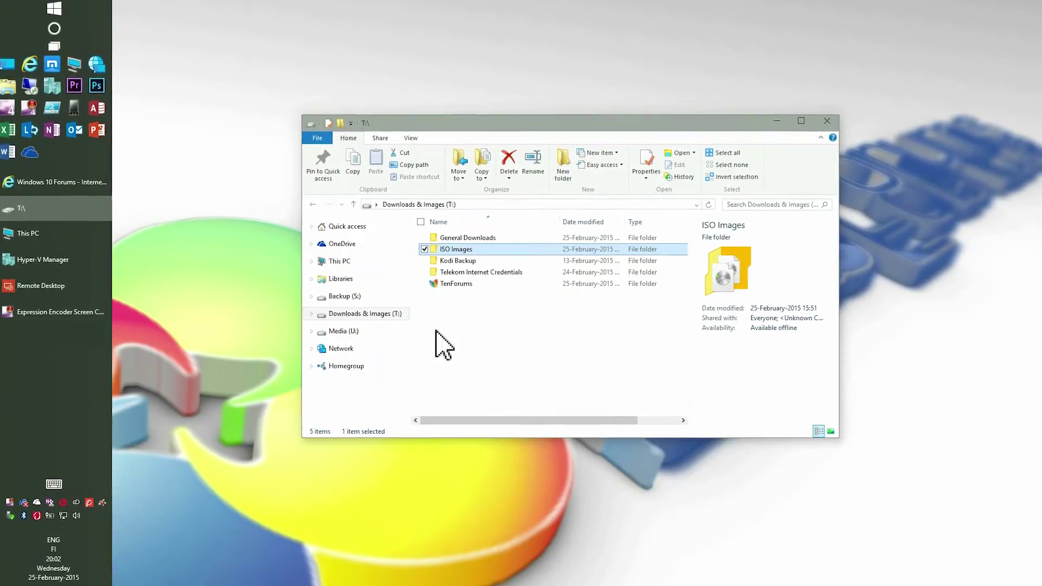
mouse_move(459, 249)
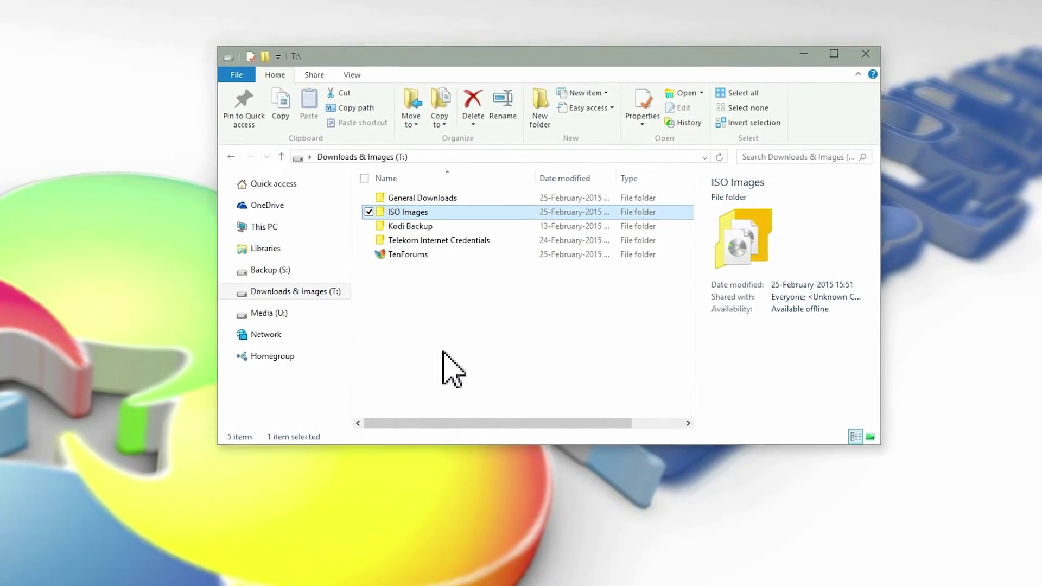
left_click(414, 198)
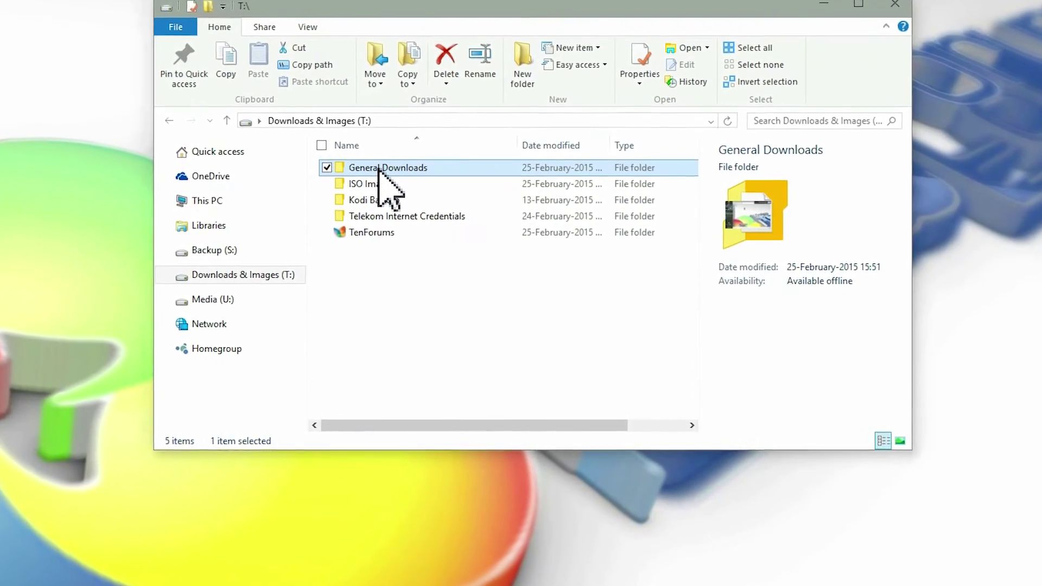
right_click(378, 170)
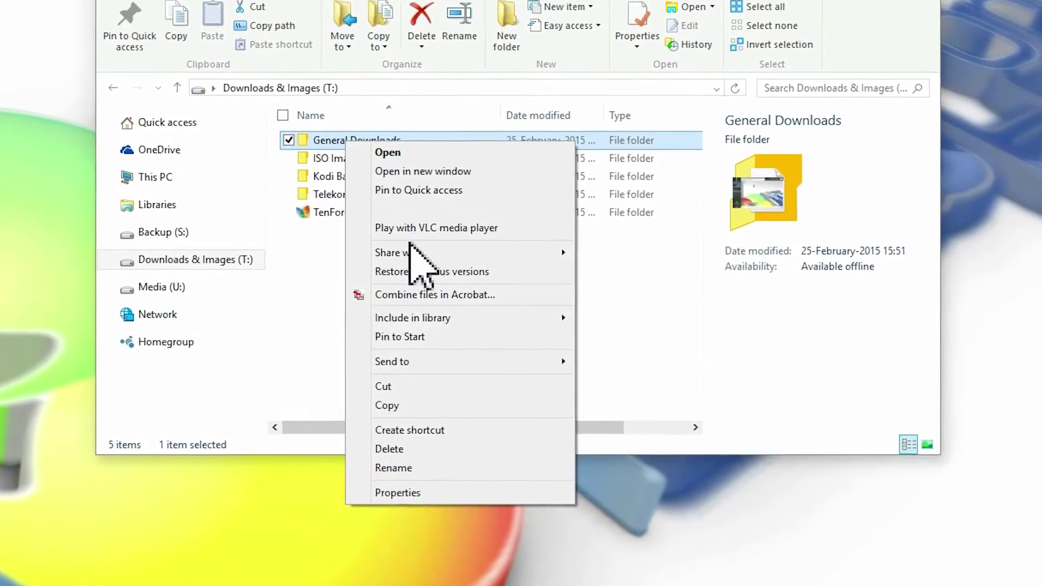
left_click(404, 495)
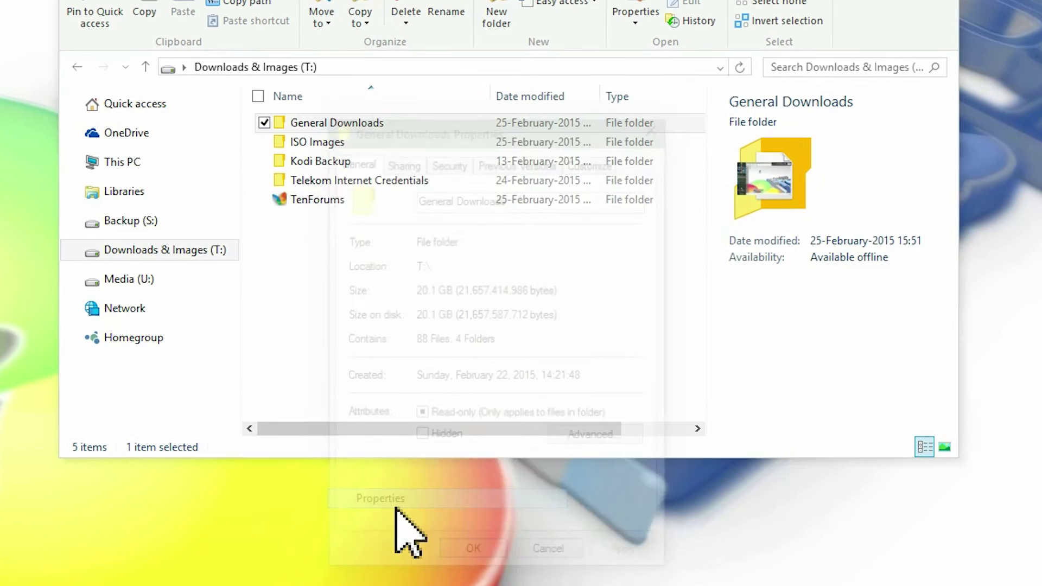
- Share the folder as Server-Downloads, keep Read for Everyone, and close all dialogs
left_click(405, 165)
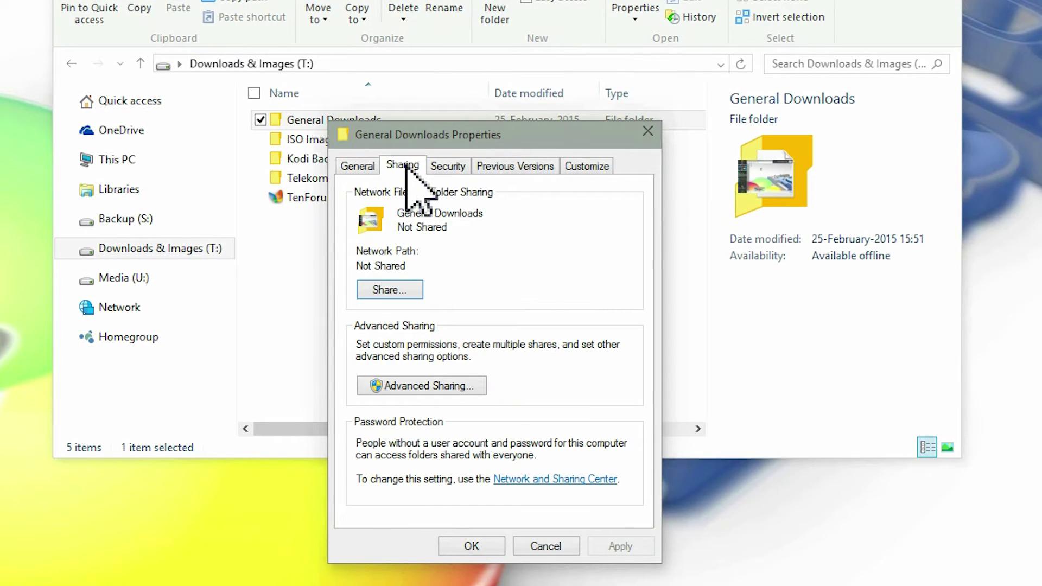
left_click(434, 386)
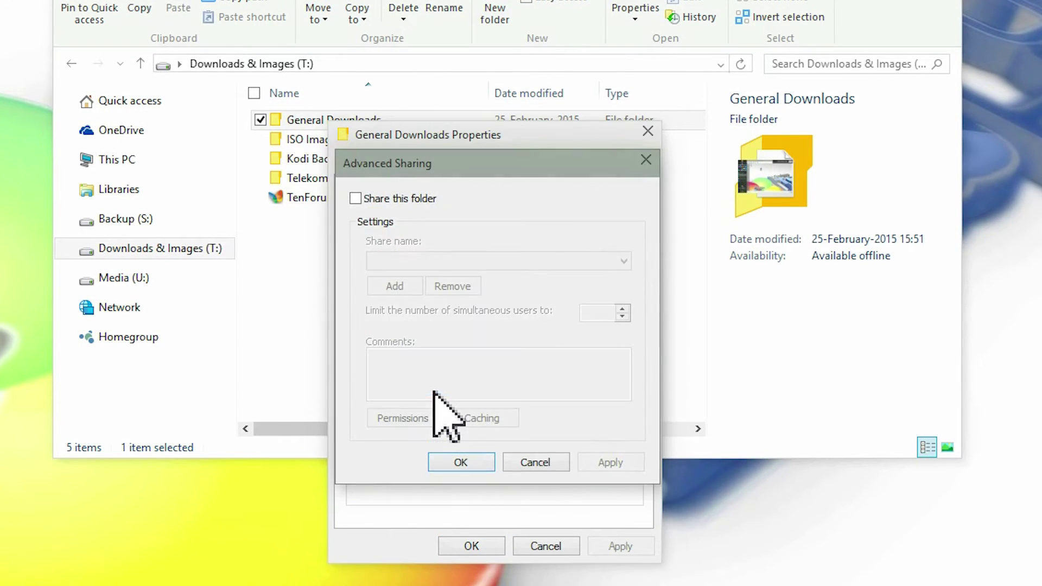
left_click(356, 199)
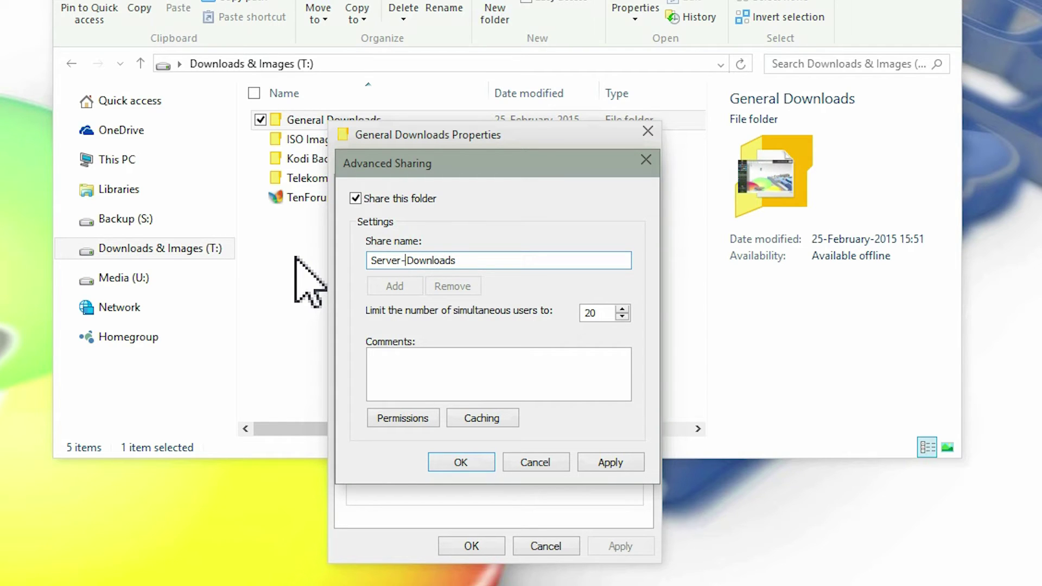
left_click(417, 418)
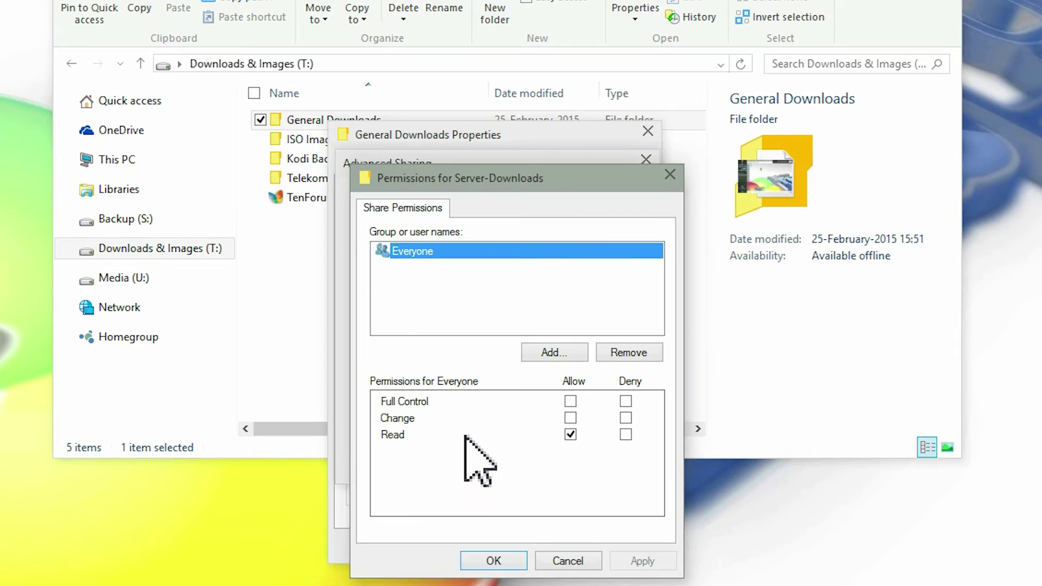
left_click(567, 352)
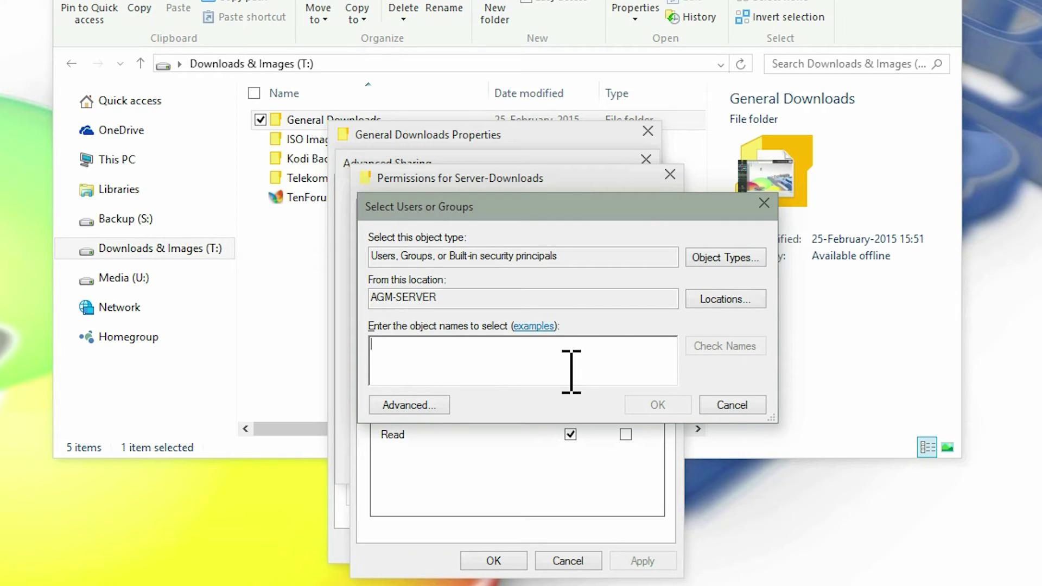
left_click(732, 405)
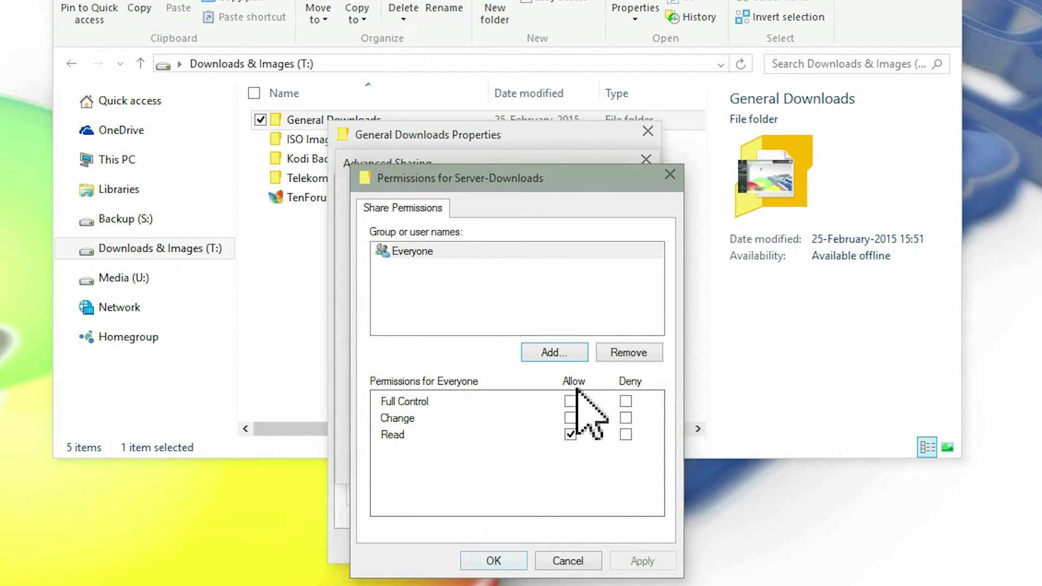
left_click(494, 560)
left_click(479, 465)
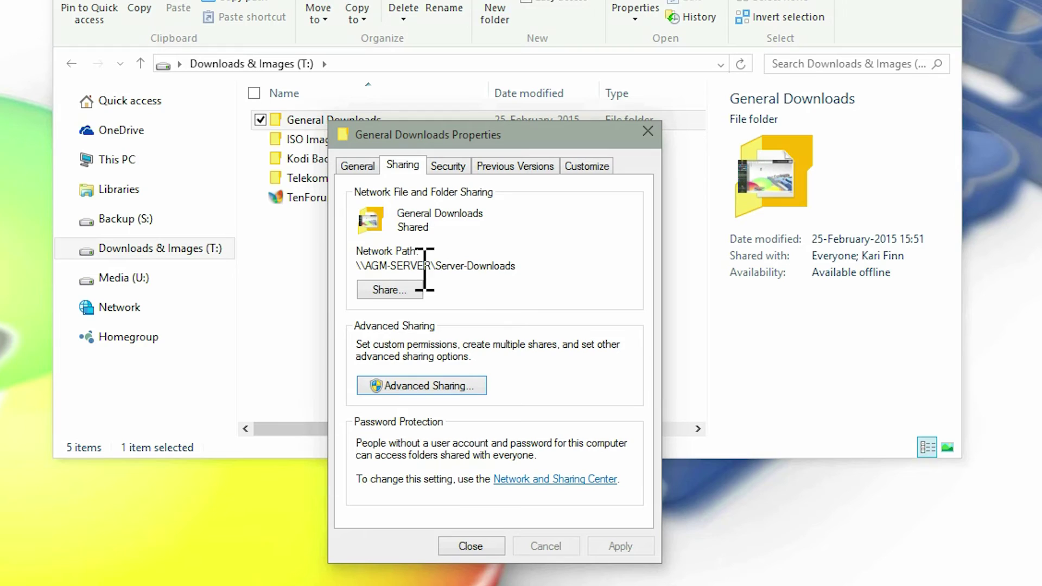
left_click(471, 546)
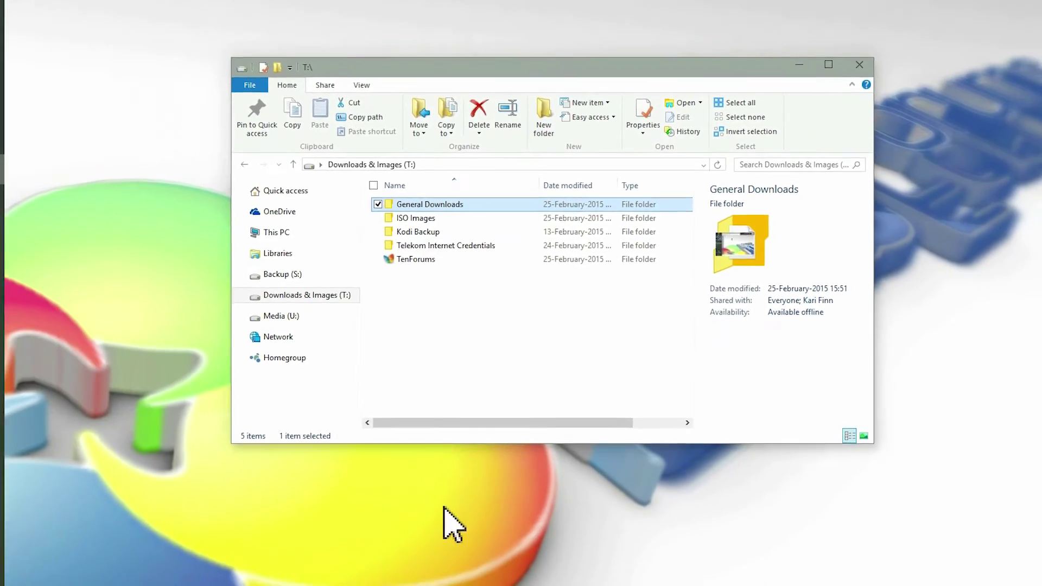
- From the AGM-W8LAP03 laptop session, open AGM-SERVER to confirm Server-Downloads and Server-ISO_Images are listed
left_click(41, 288)
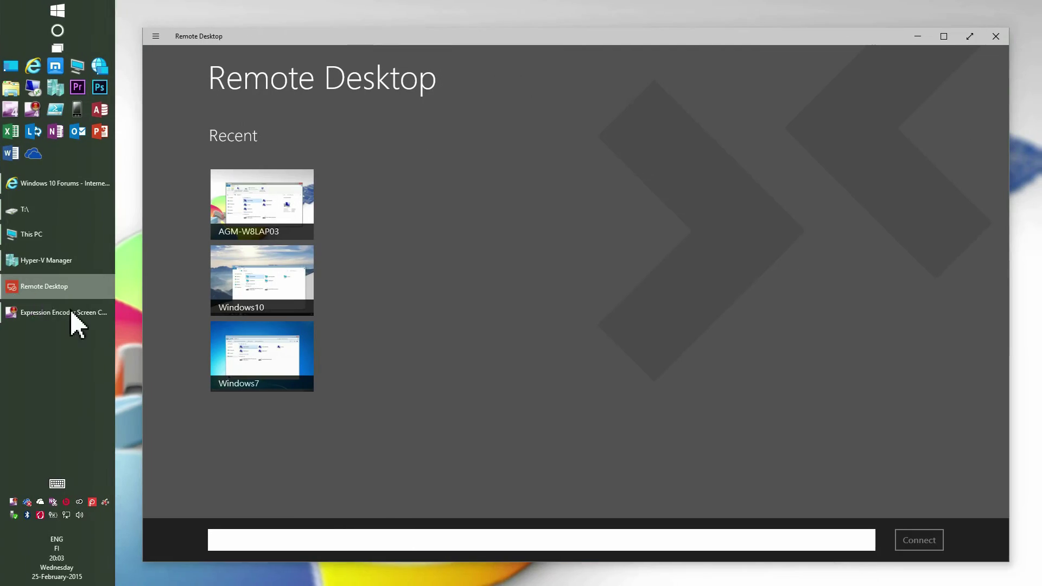
left_click(293, 231)
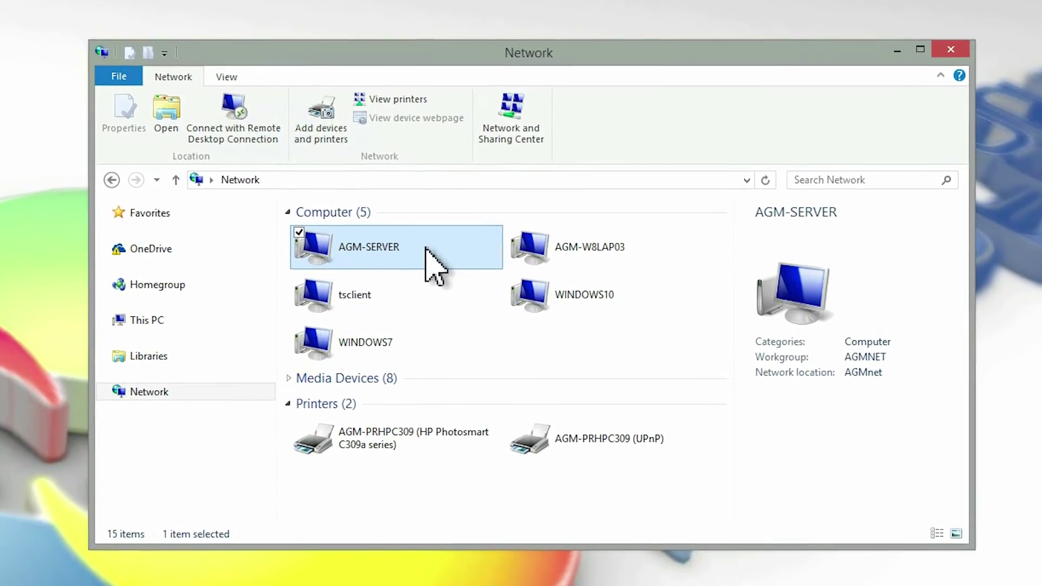
double_click(434, 260)
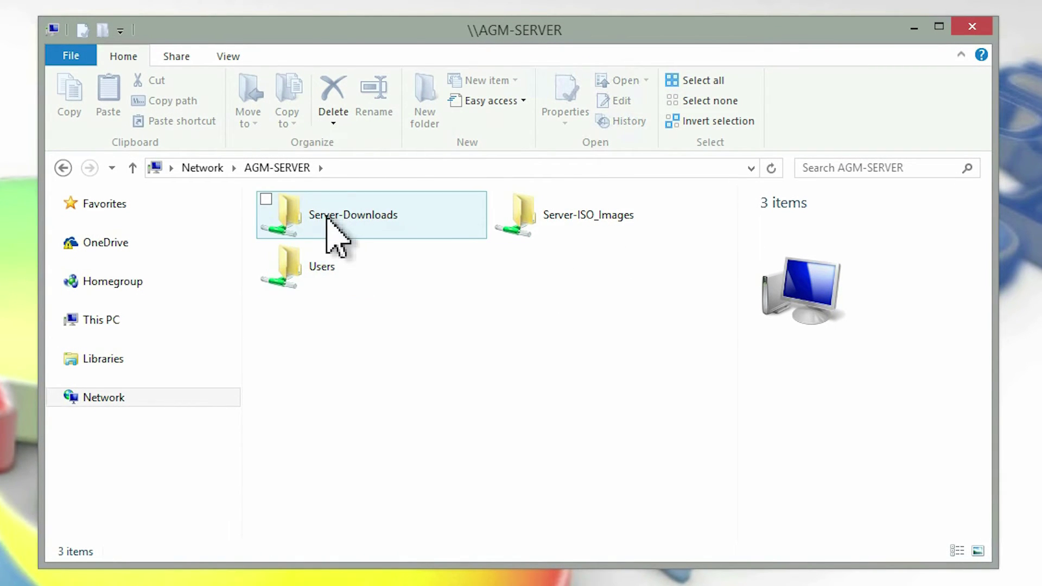
left_click(206, 168)
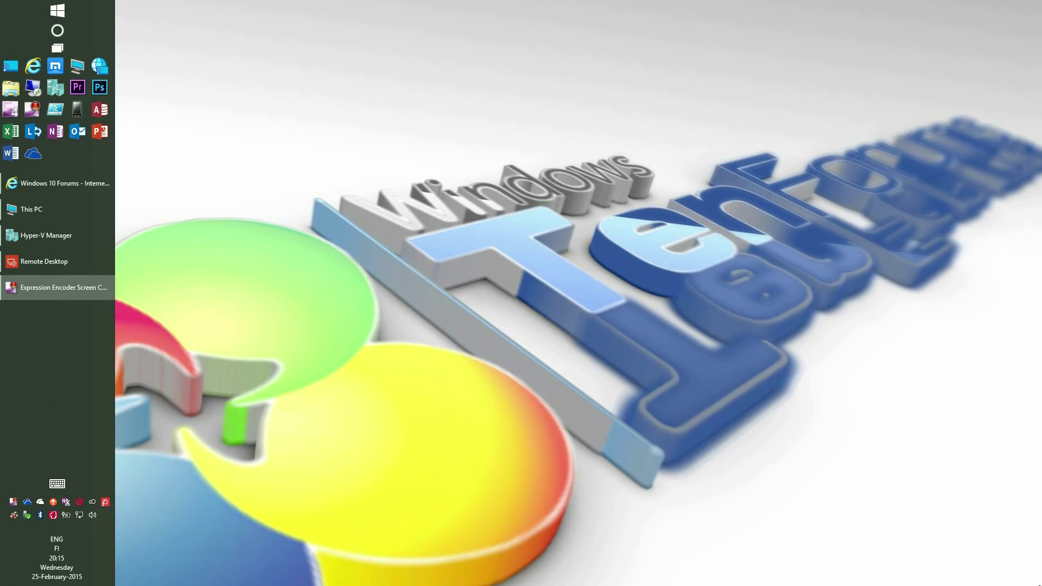
- Connect to the Windows7 machine via Remote Desktop and view its Computer drives
left_click(91, 263)
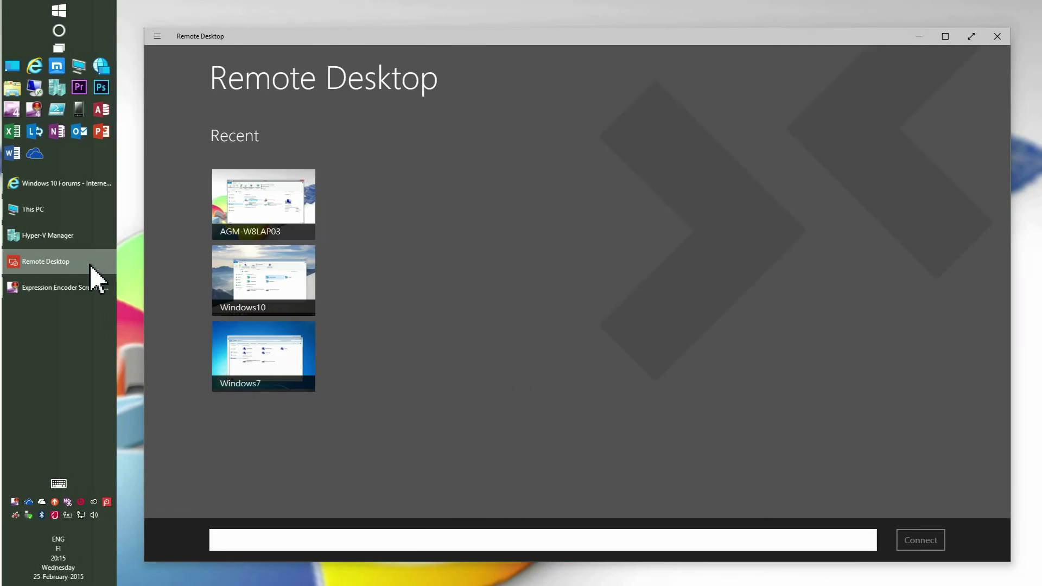
left_click(291, 356)
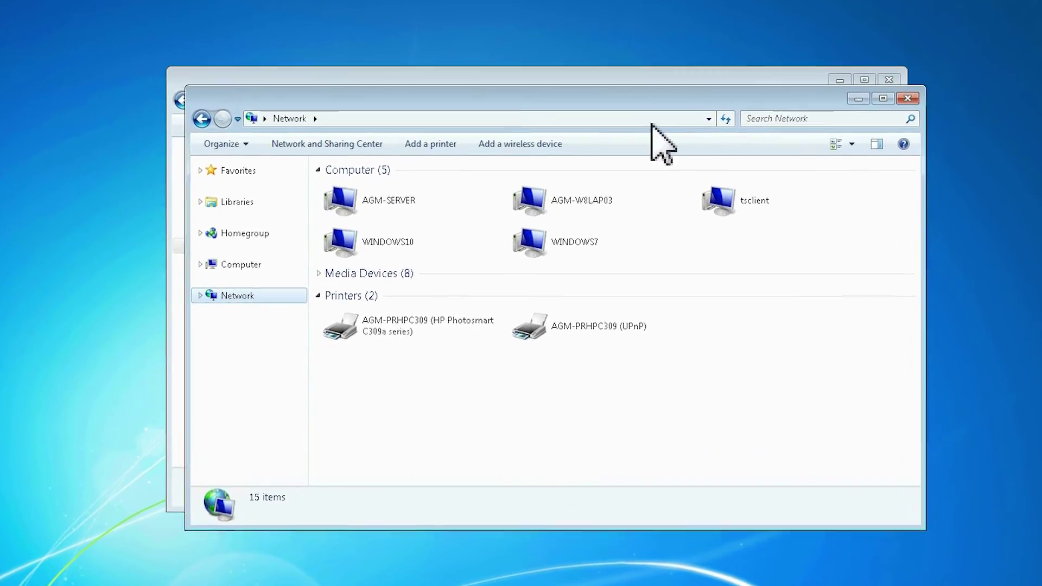
left_click(179, 255)
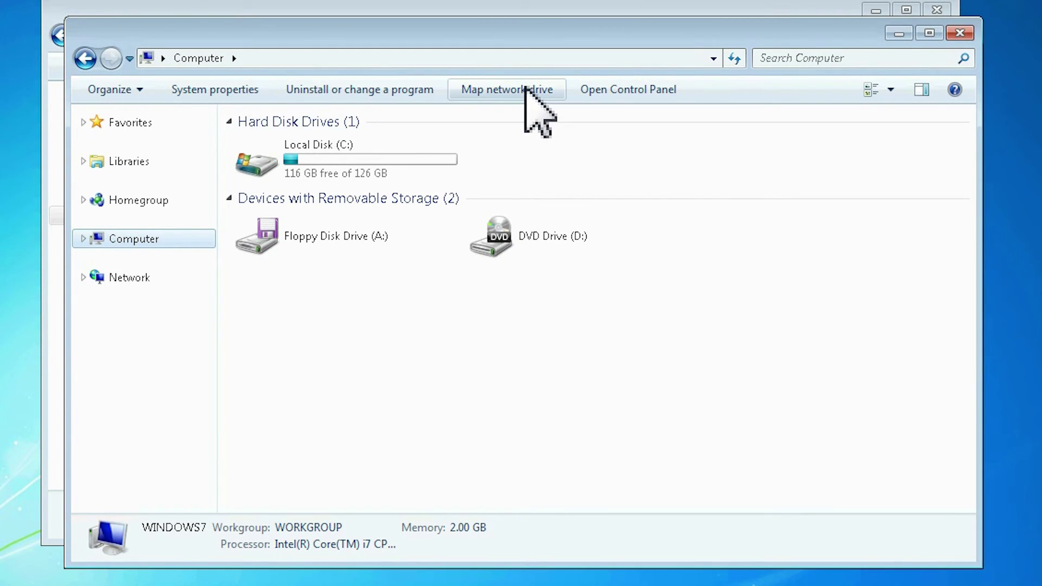
- Set drive letter X: to the \\AGM-SERVER\Server-ISO_Images share in Map Network Drive
left_click(525, 88)
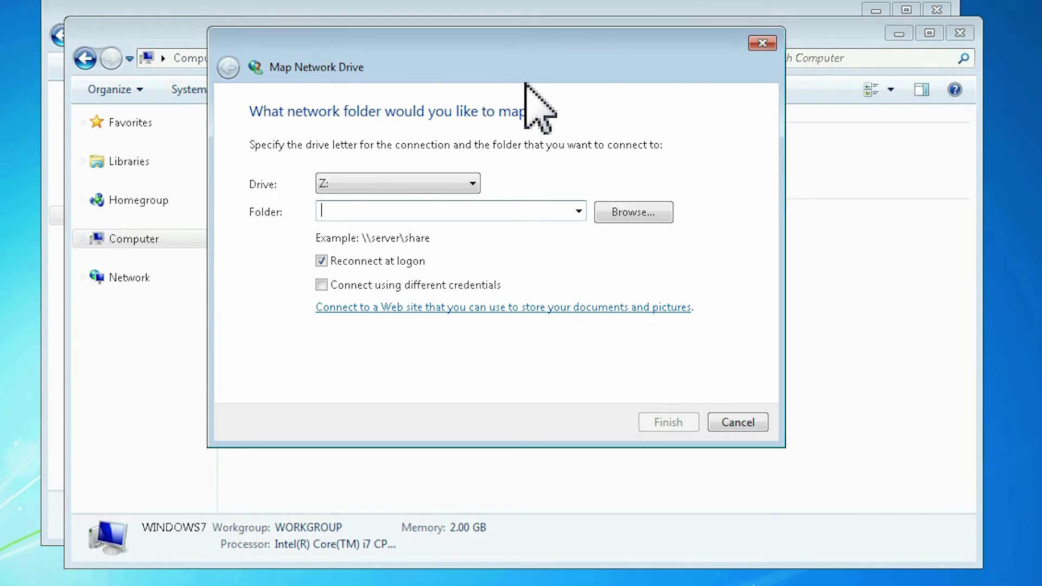
left_click(471, 184)
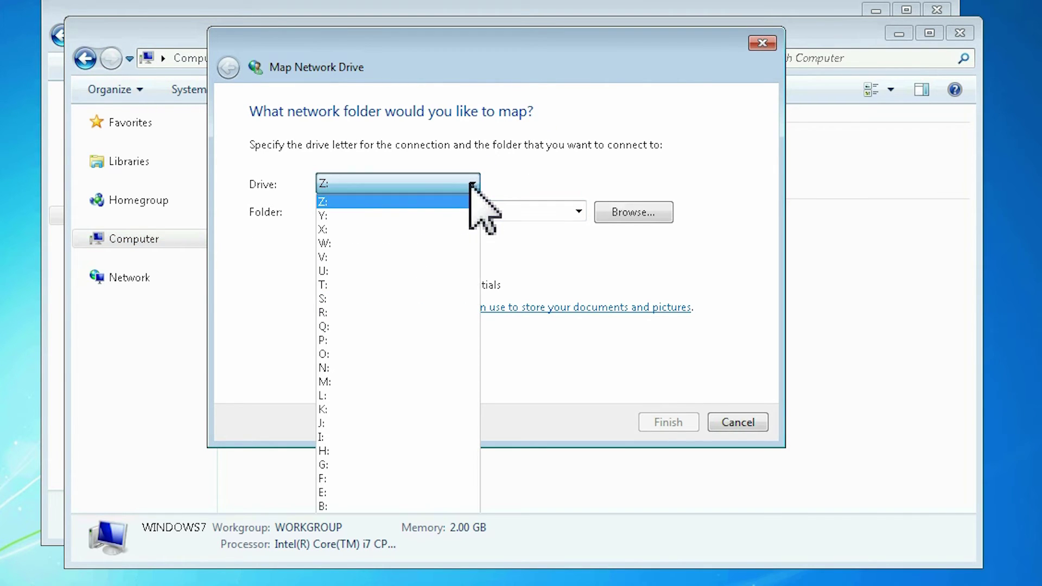
left_click(335, 231)
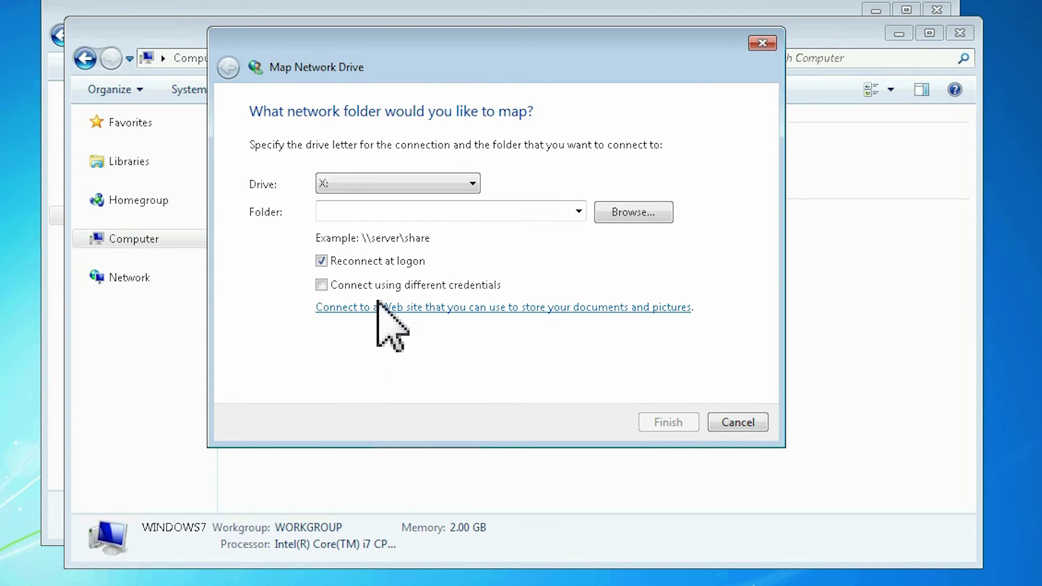
left_click(639, 215)
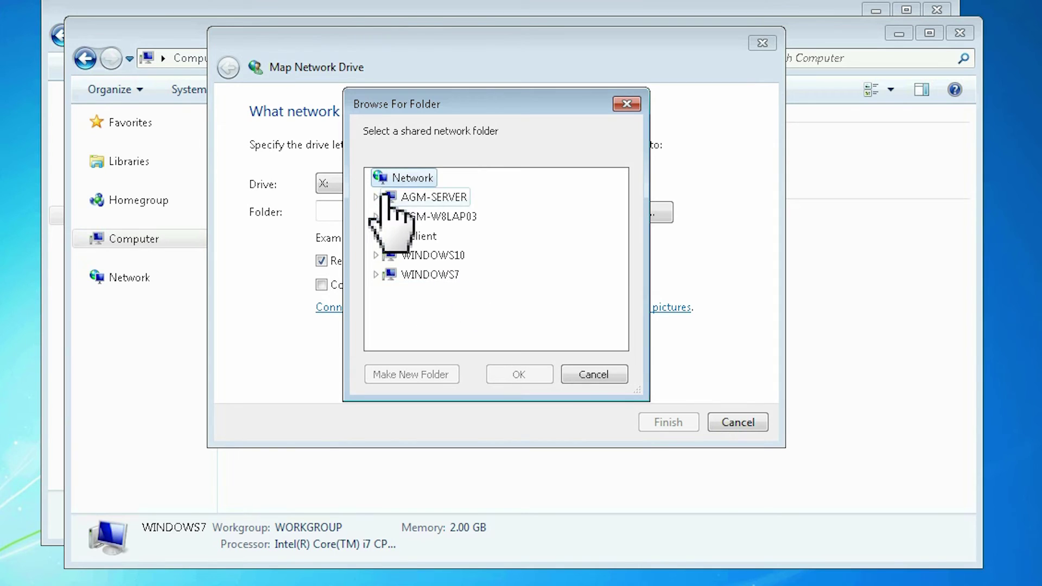
double_click(389, 196)
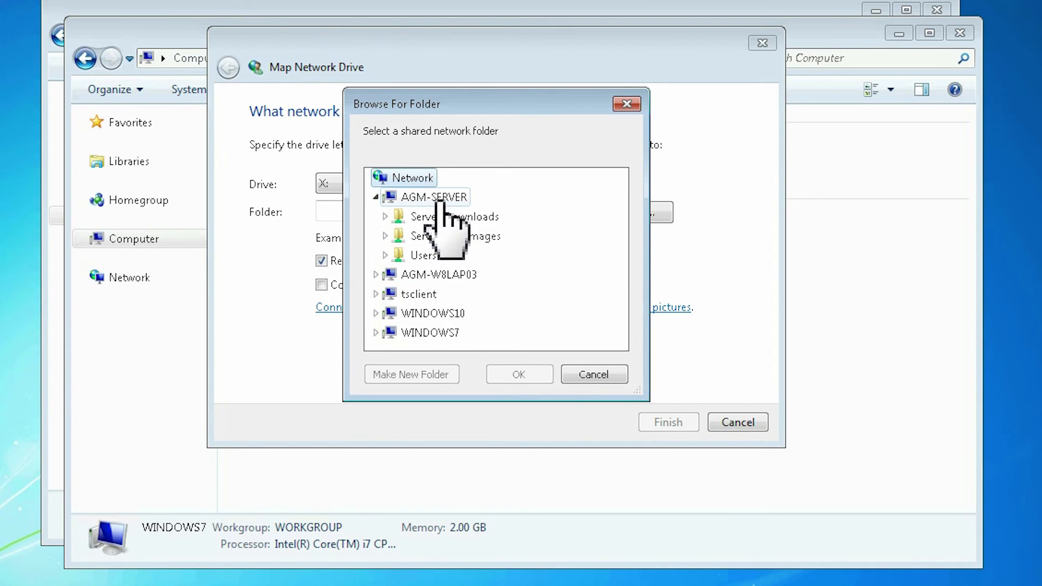
left_click(462, 239)
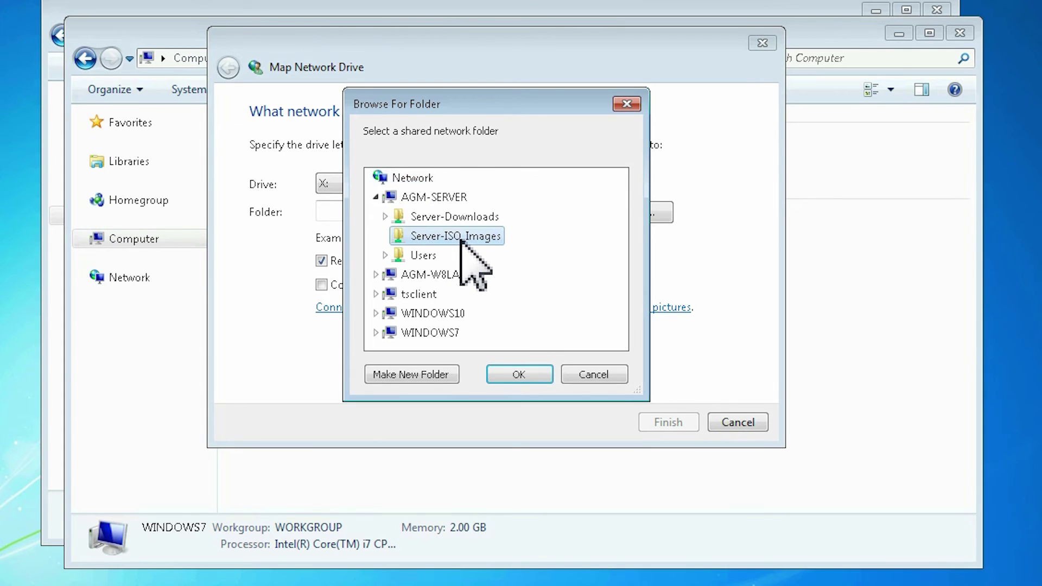
left_click(528, 380)
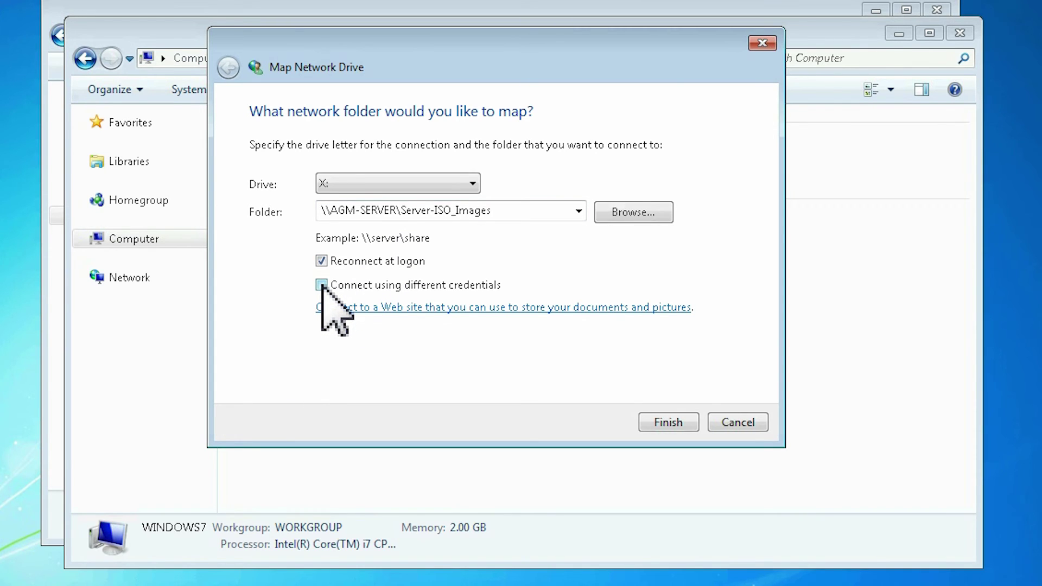
- Finish mapping X: and open it to view the ISO disc images
left_click(682, 424)
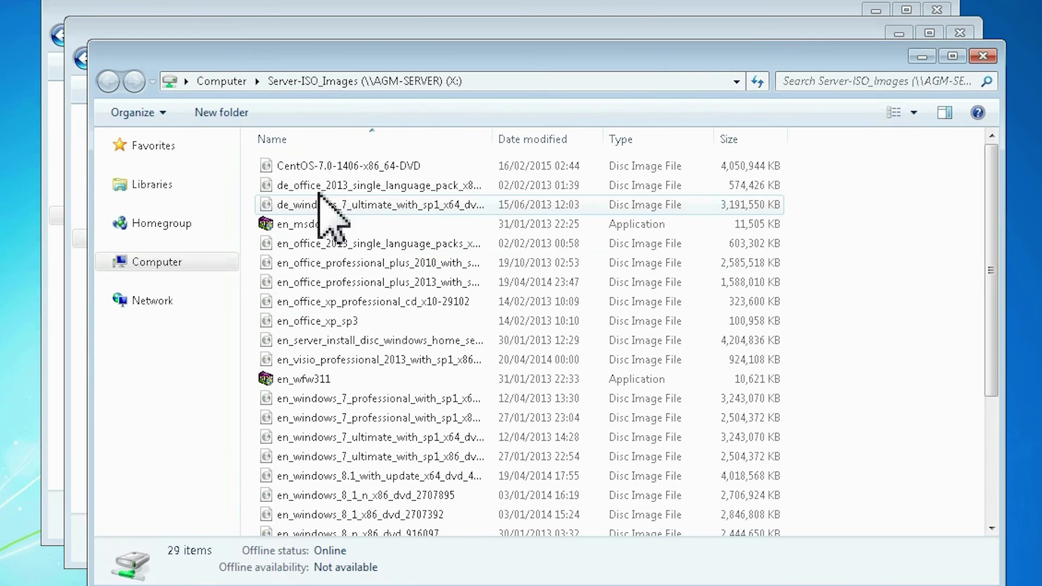
left_click(158, 261)
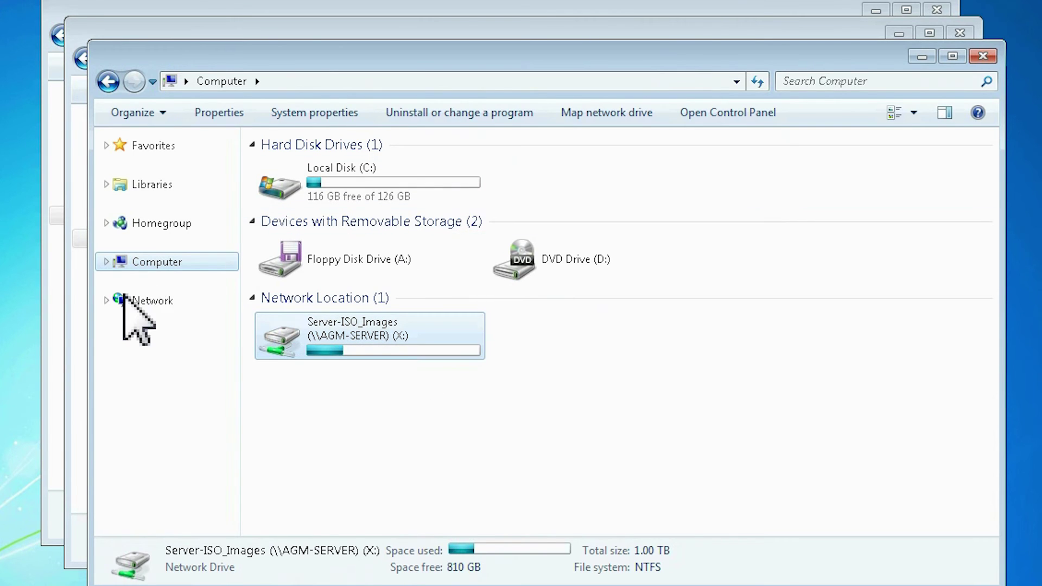
double_click(389, 339)
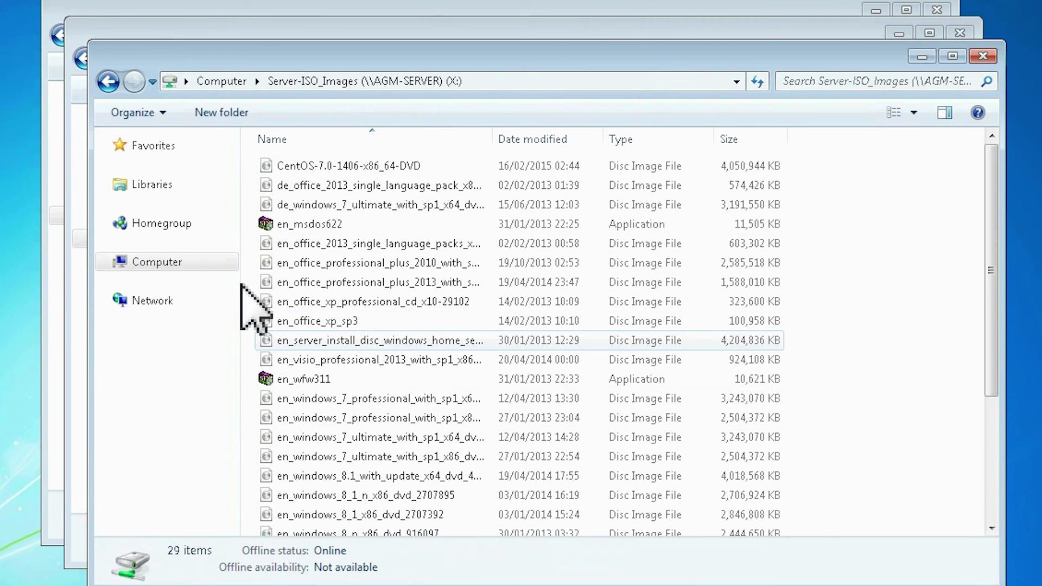
- Disconnect the mapped X: drive from the Computer view
left_click(157, 262)
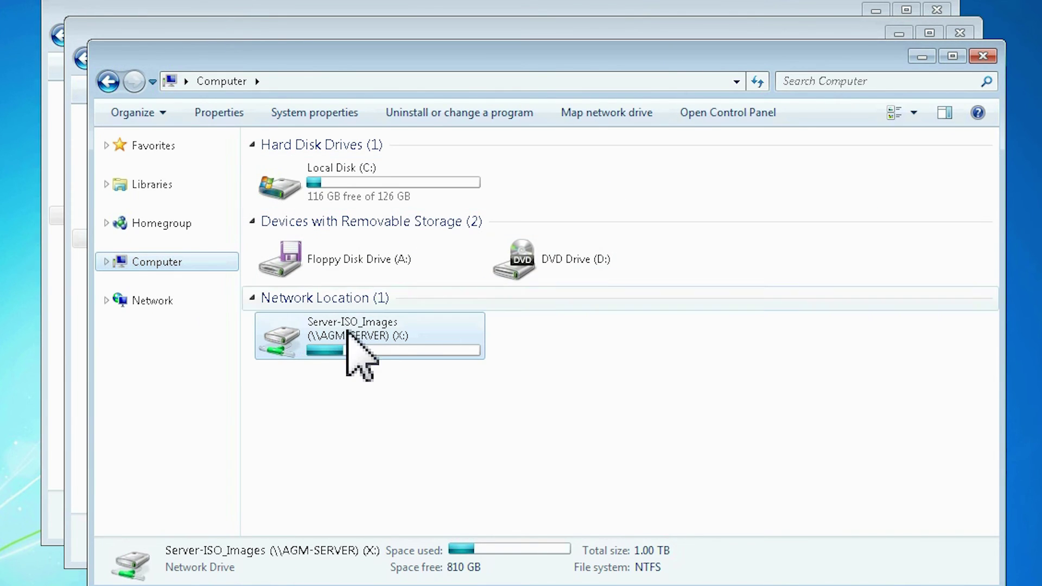
right_click(421, 321)
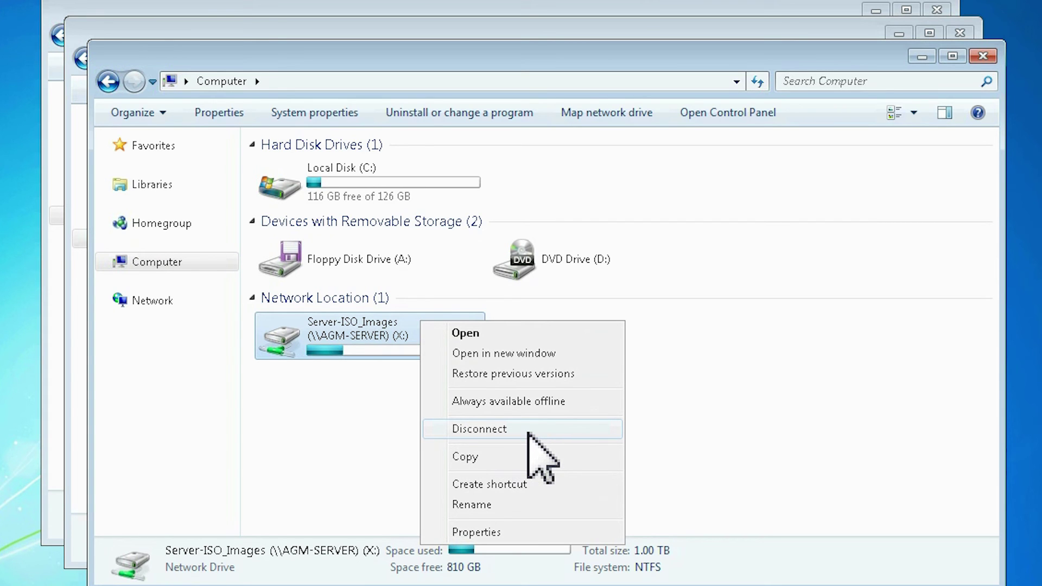
left_click(528, 433)
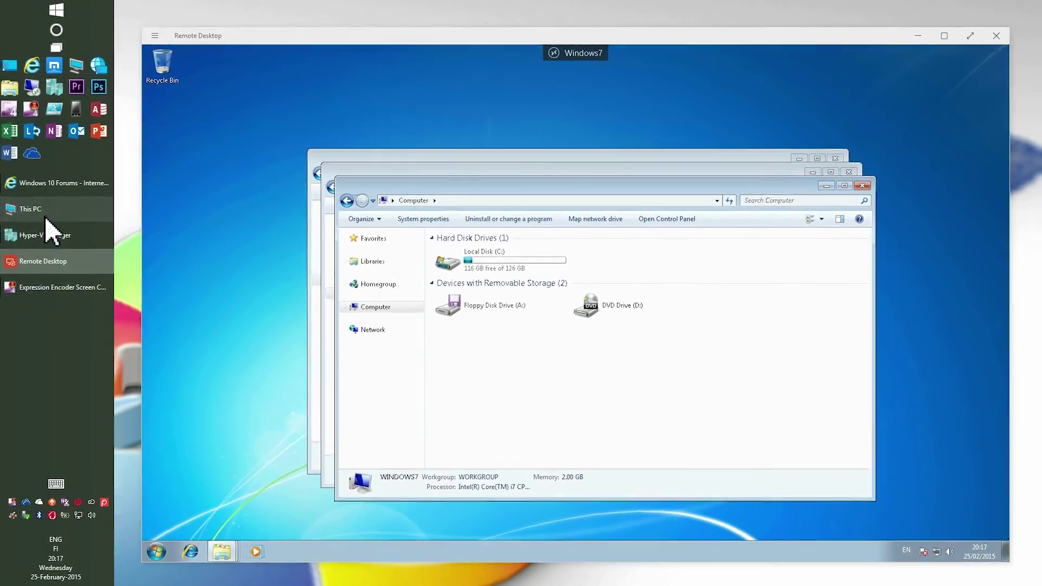
- Show AGM-SERVER's own drives in This PC and expand the Map network drive options
left_click(40, 213)
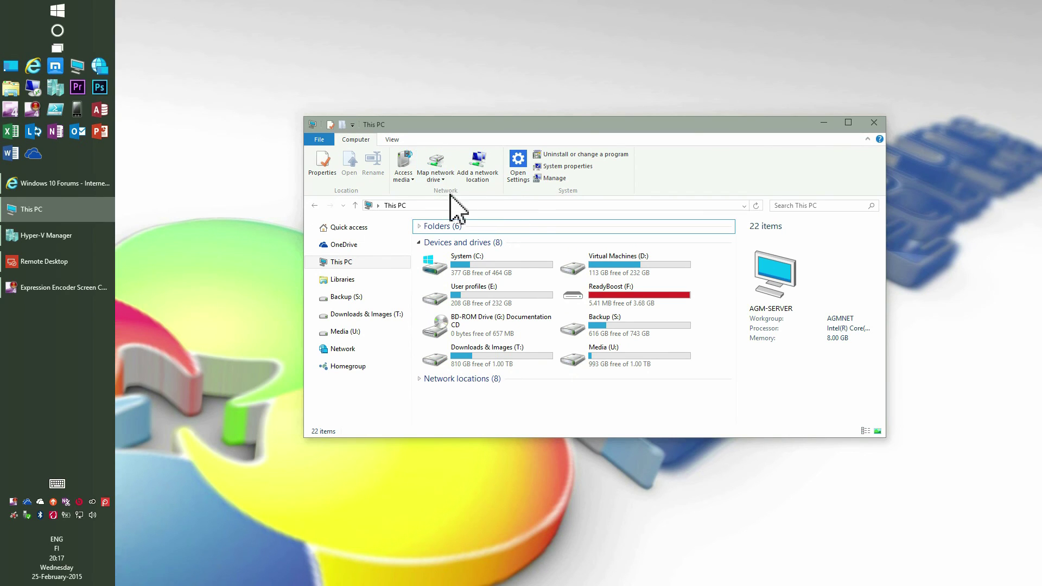
left_click(342, 265)
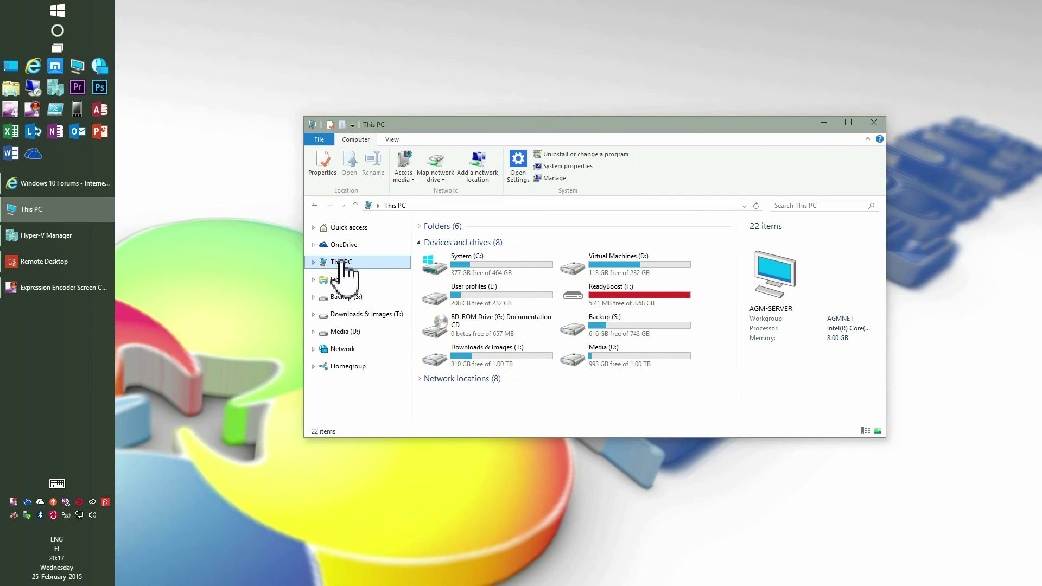
left_click(437, 178)
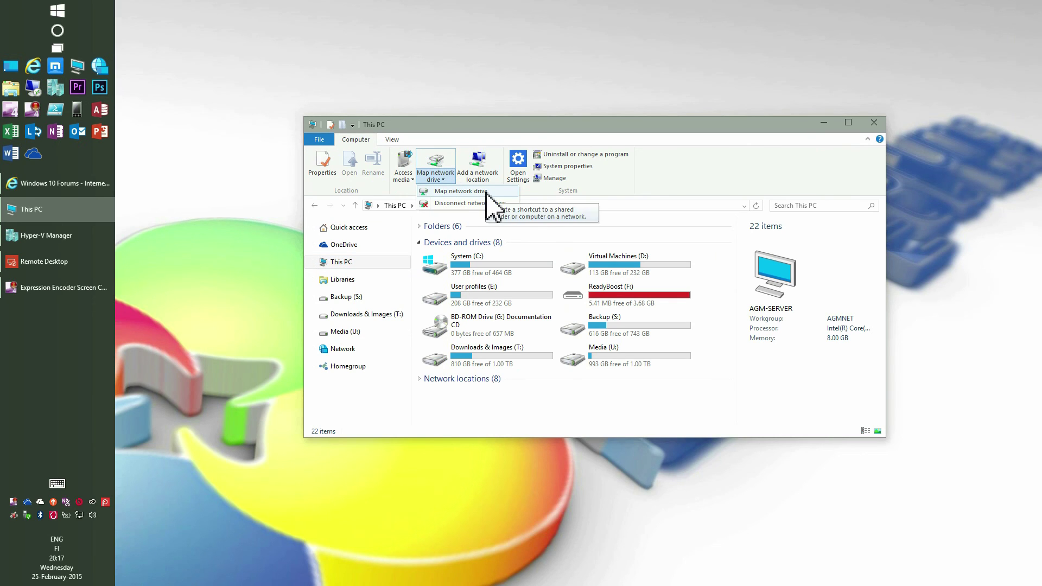